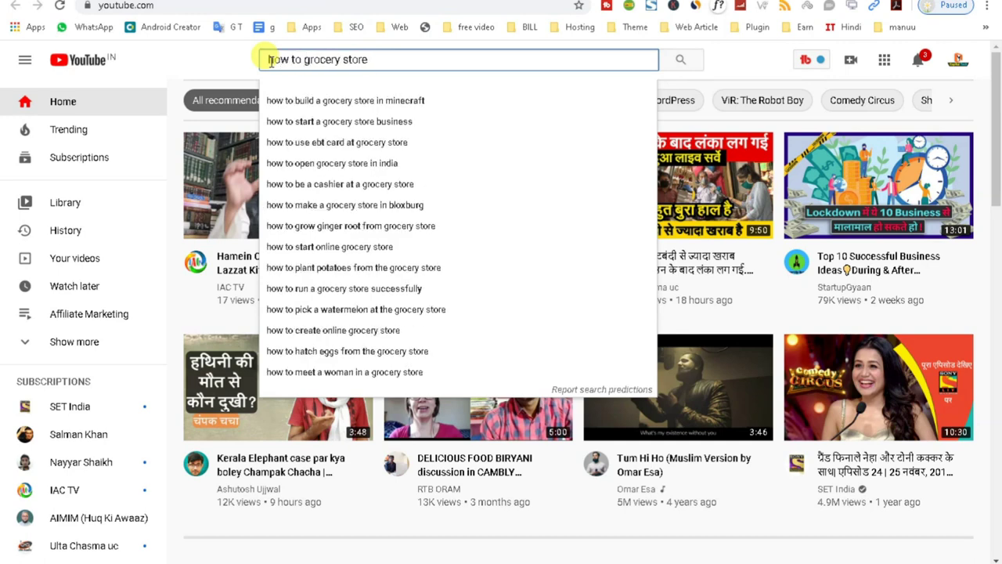
- Search YouTube for "how to grocery store" and look through the ranking videos in the results
type("grocery")
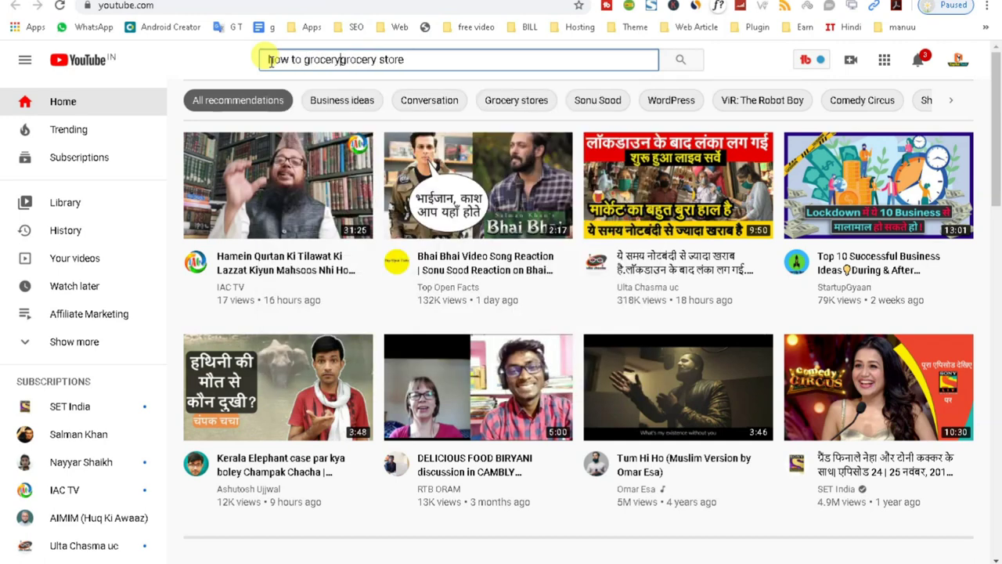
key("Return")
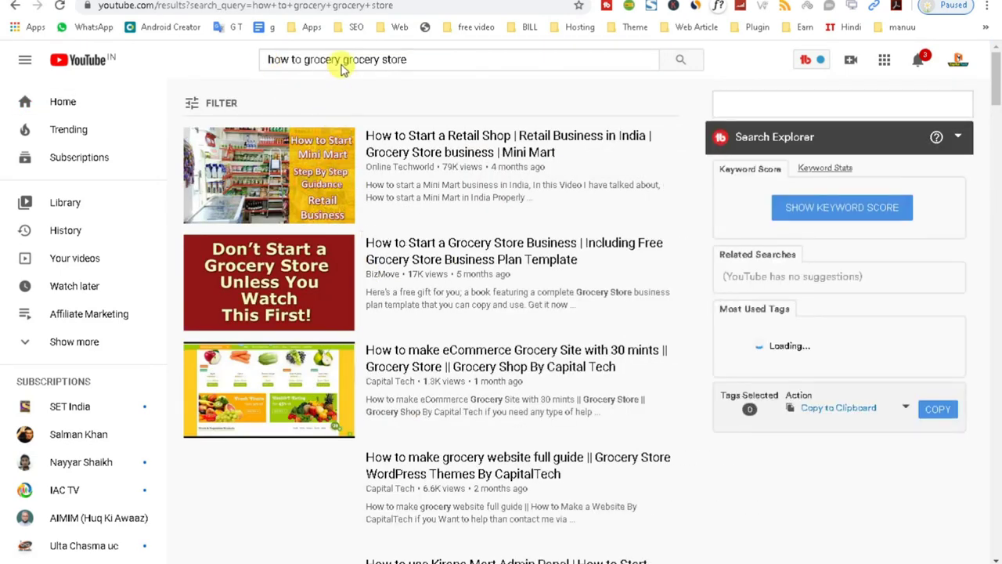
left_click_drag(343, 59, 306, 59)
key("BackSpace")
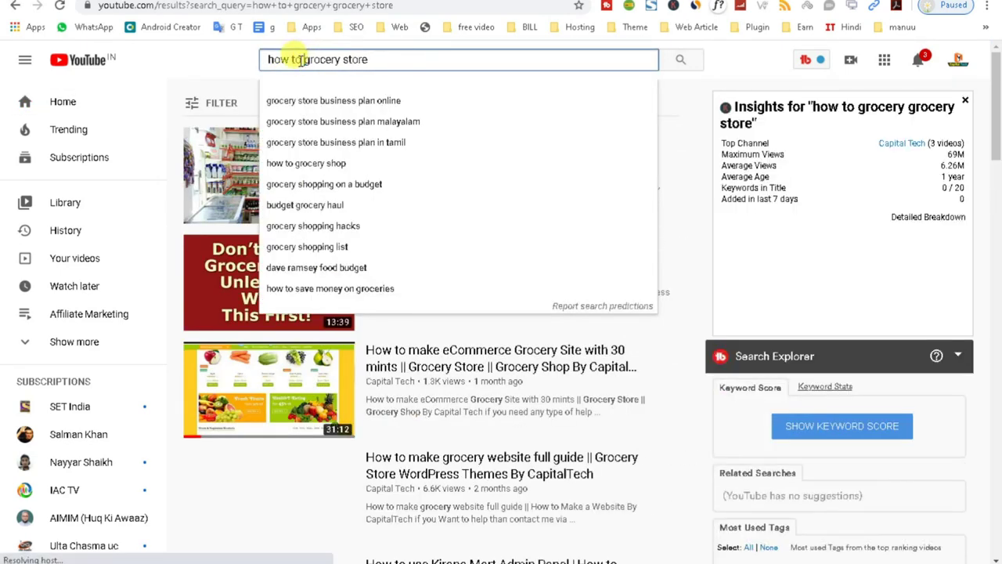
key("Return")
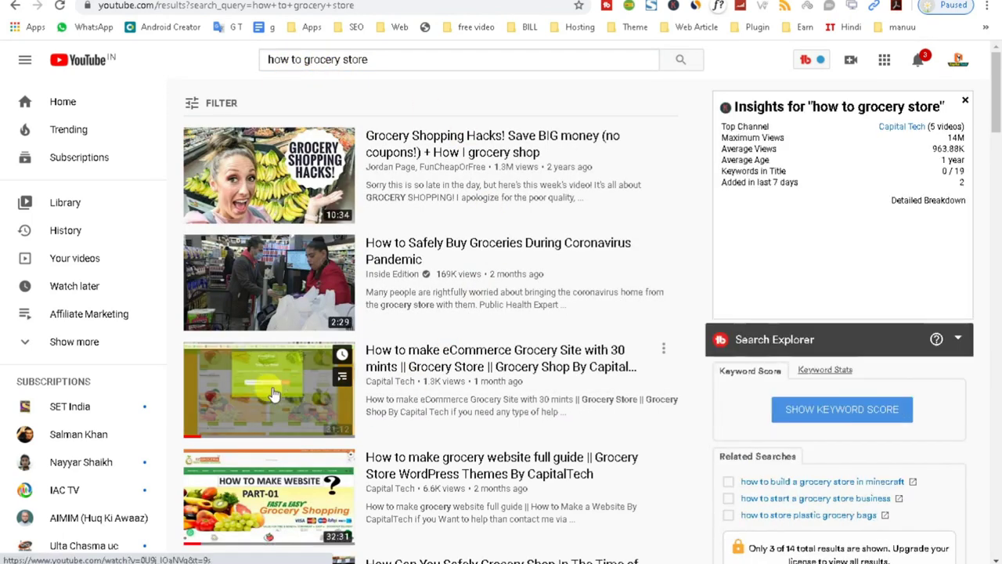
scroll(280, 404, "down", 2)
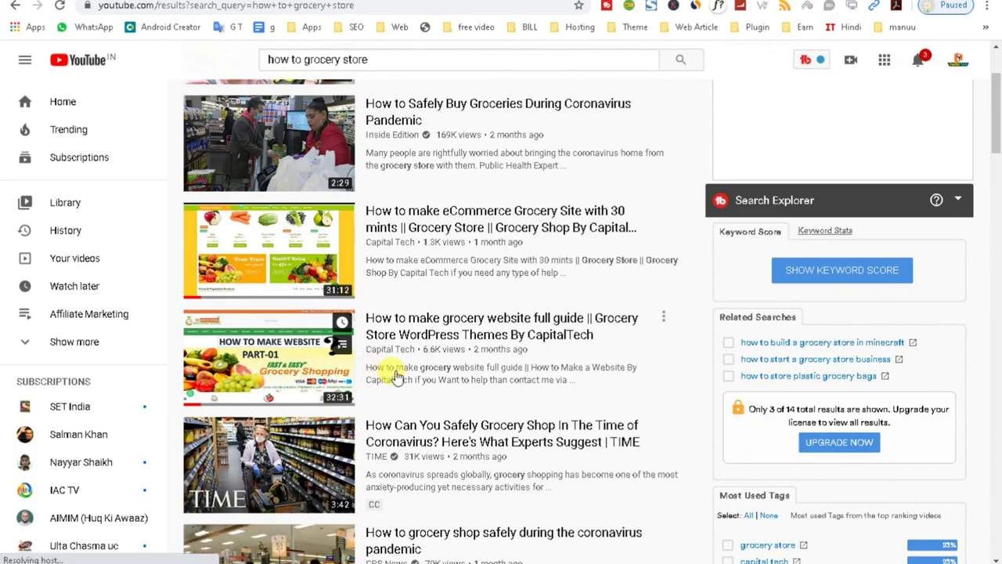
scroll(282, 383, "down", 5)
scroll(325, 370, "up", 8)
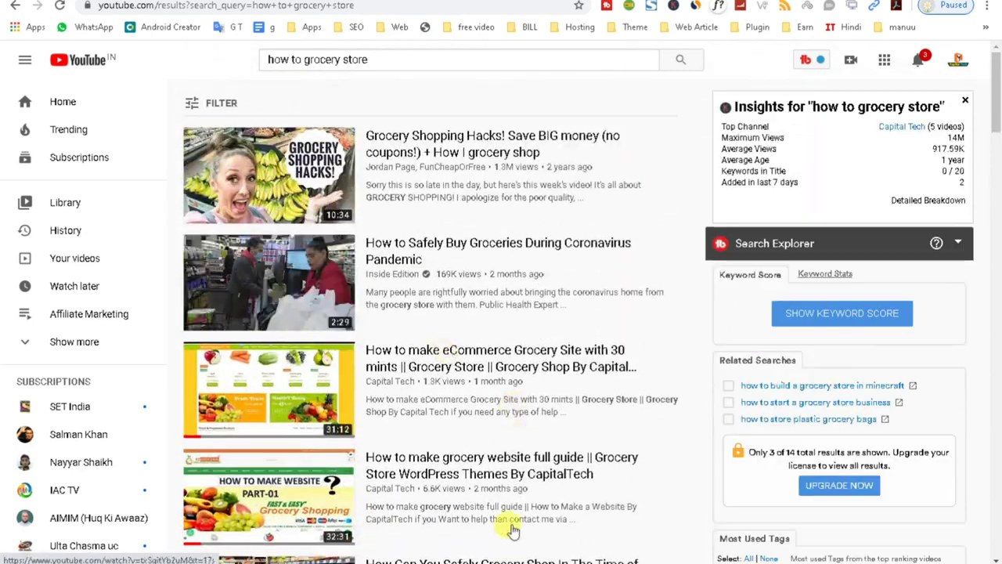
- Switch to the Excel keyword sheet and review the ranking and non-ranking keywords with their positions and video links
key("alt+Tab")
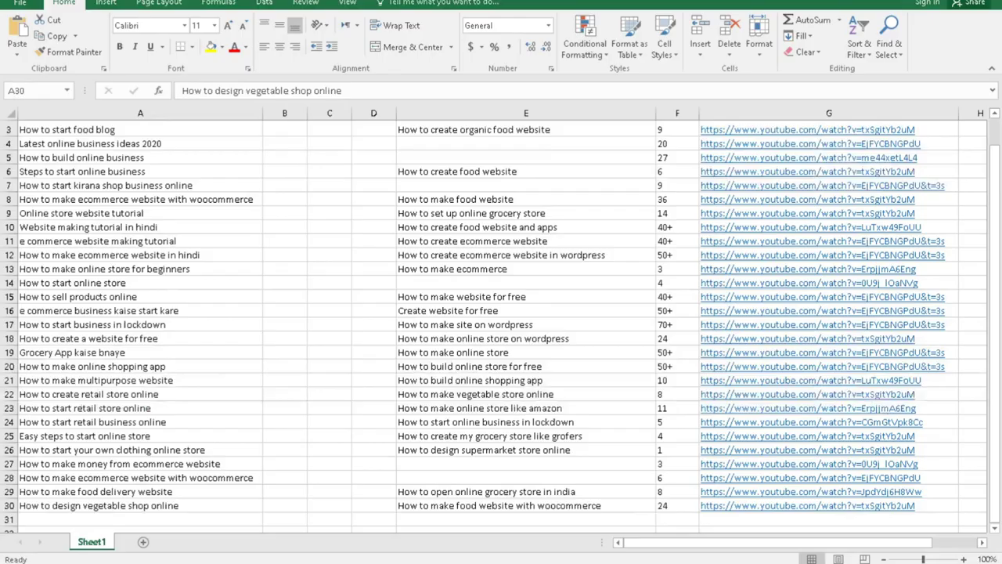
scroll(472, 384, "down", 2)
scroll(472, 385, "up", 3)
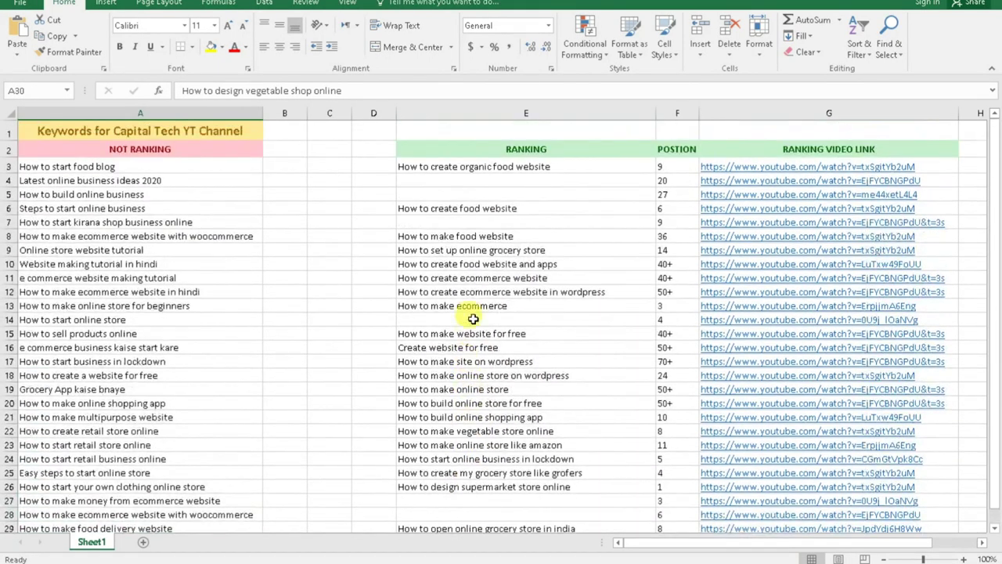
scroll(472, 280, "down", 2)
scroll(469, 269, "up", 2)
scroll(470, 319, "down", 2)
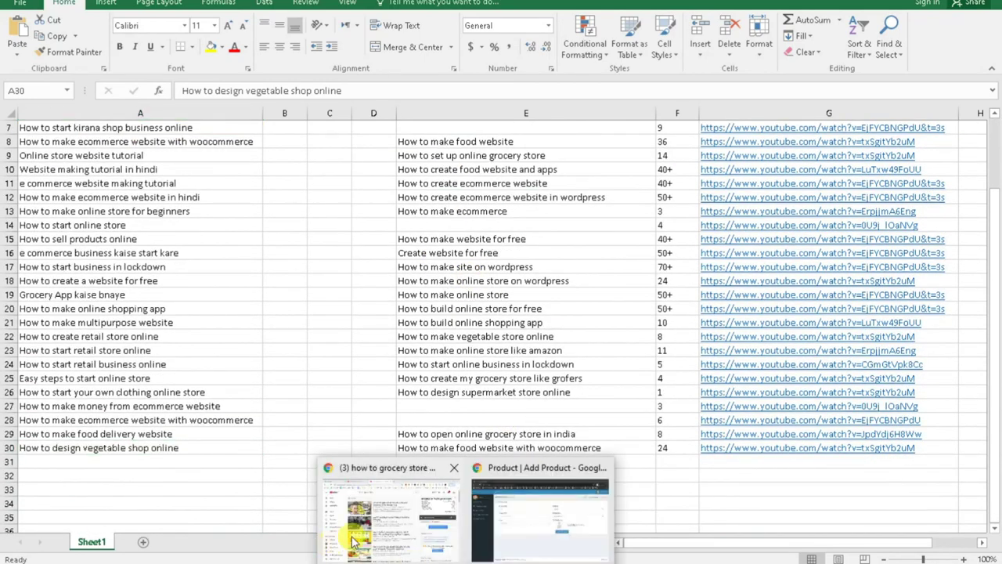
- Switch back to YouTube in Chrome, dismiss the search suggestions on the channel's videos page and start a new video upload
left_click(359, 532)
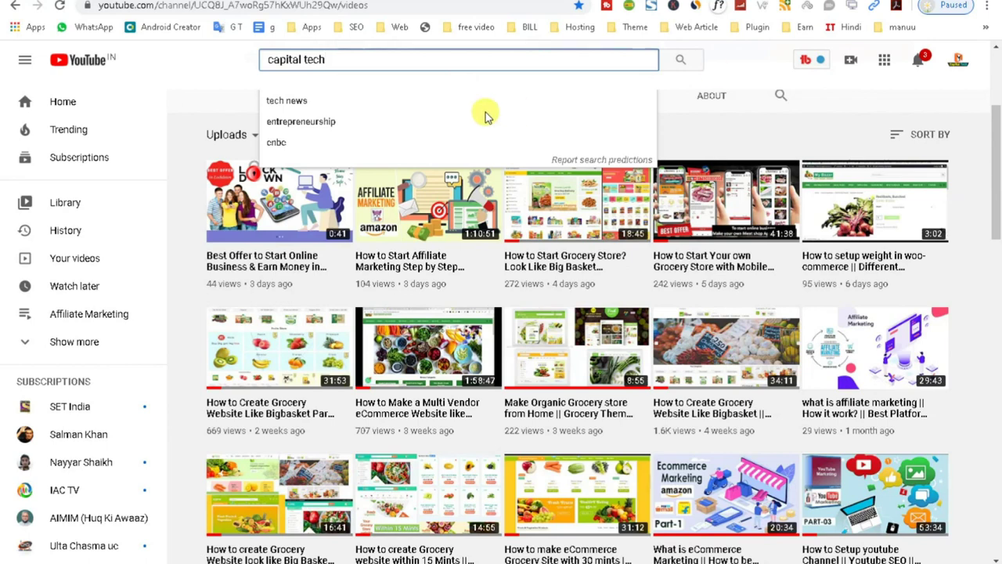
left_click(748, 63)
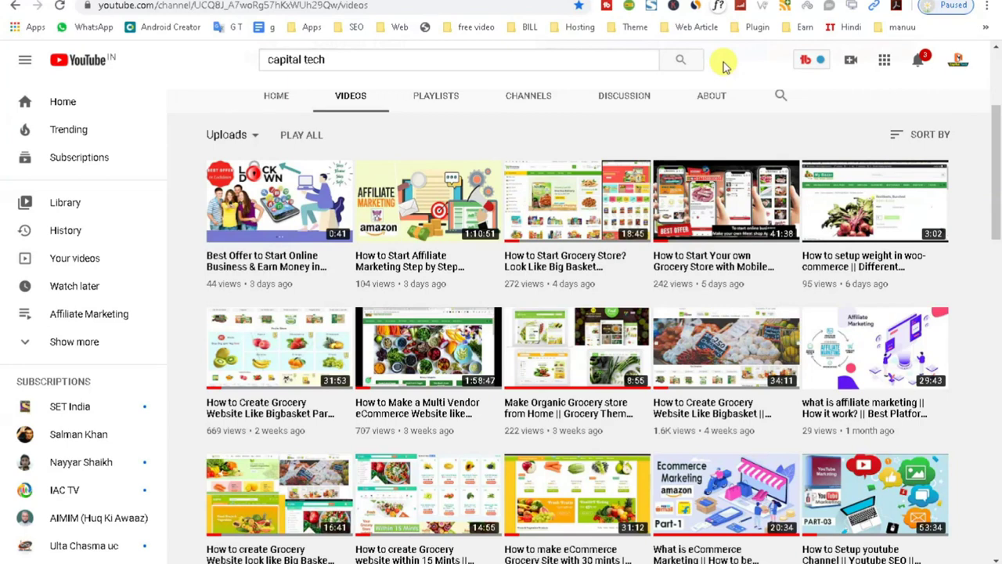
left_click(851, 62)
left_click(887, 95)
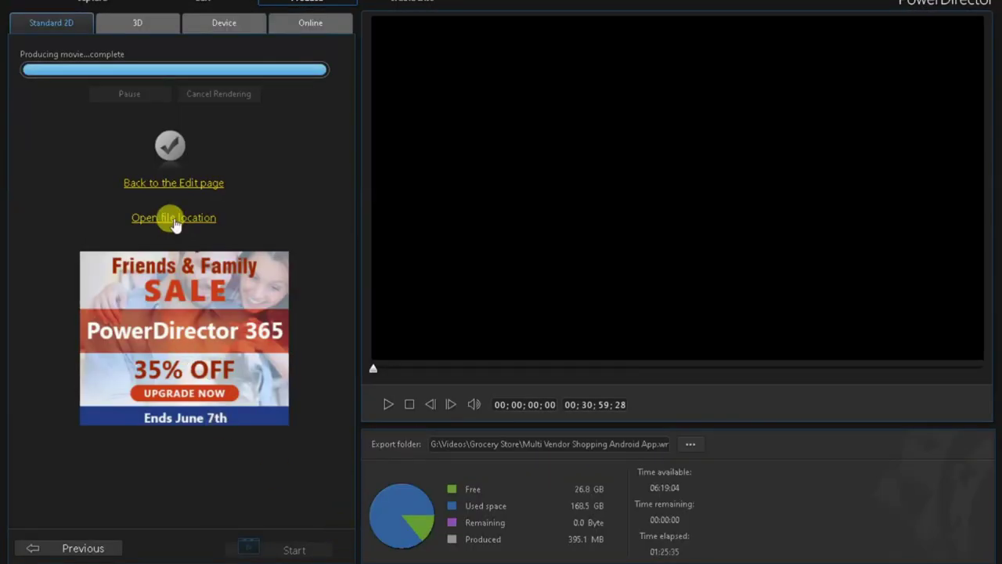
- Open the folder of the video produced in PowerDirector and add "Multi Vendor Shopping Android App.wmv" to the YouTube Studio upload
left_click(173, 218)
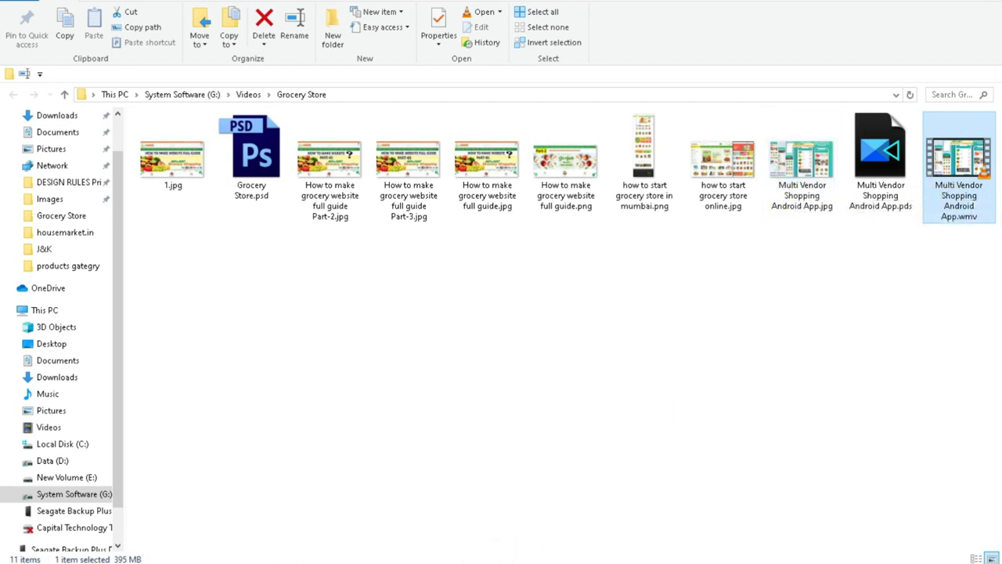
mouse_move(466, 563)
left_click_drag(944, 191, 475, 331)
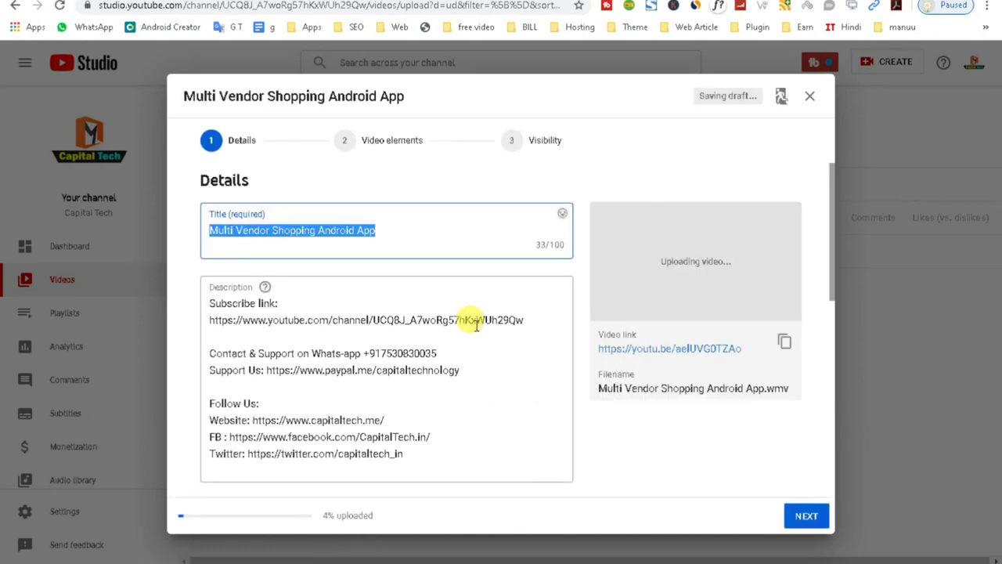
- Copy the video title "Multi Vendor Shopping Android App" from the upload details and search YouTube for it
left_click_drag(399, 224, 184, 242)
key("ctrl+c")
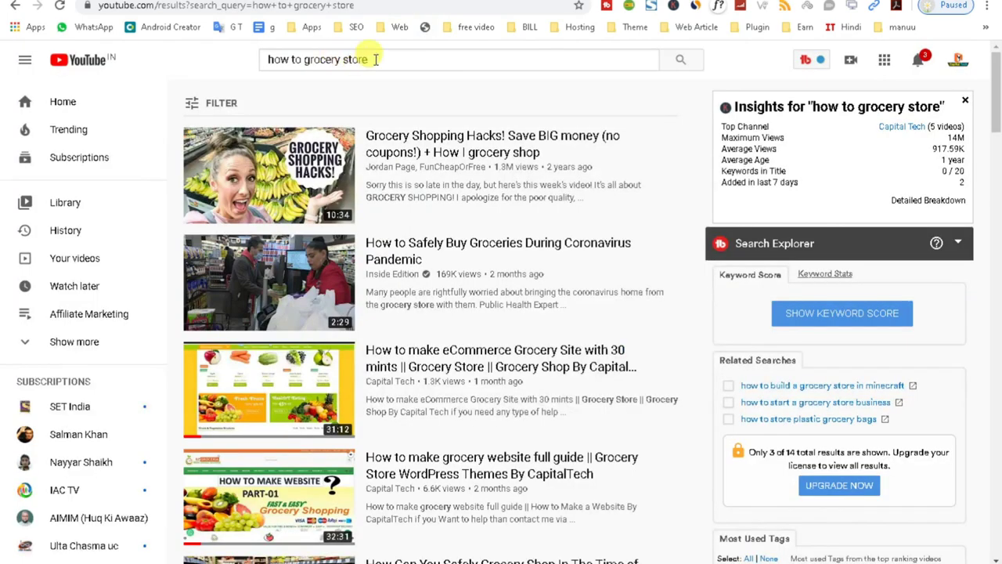
triple_click(375, 59)
key("ctrl+v")
left_click(680, 62)
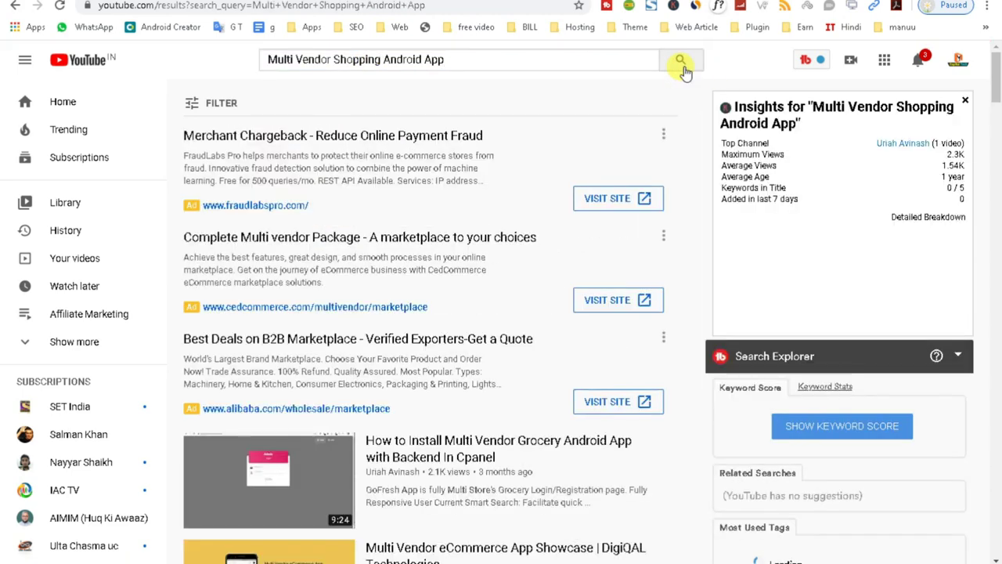
- Examine the search results for "Multi Vendor Shopping Android App", comparing the competing videos' titles and view counts
scroll(504, 311, "down", 2)
scroll(505, 310, "down", 3)
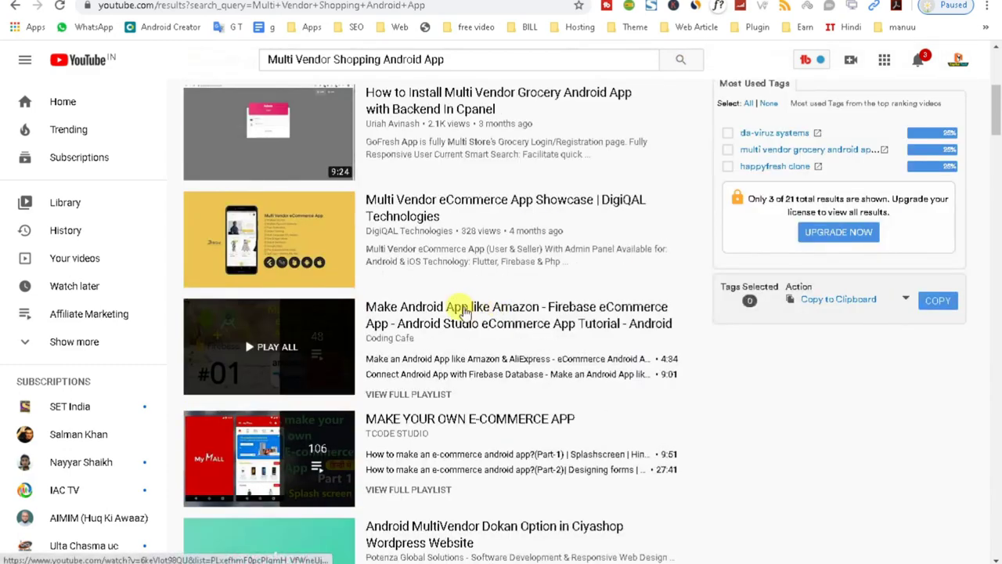
scroll(558, 435, "down", 8)
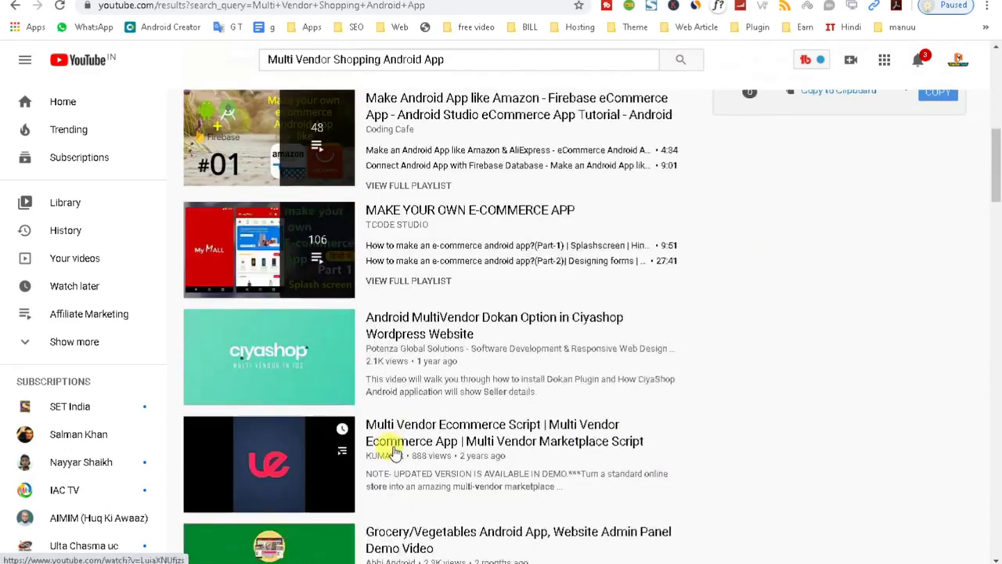
scroll(352, 473, "down", 5)
scroll(352, 474, "up", 7)
scroll(467, 381, "up", 10)
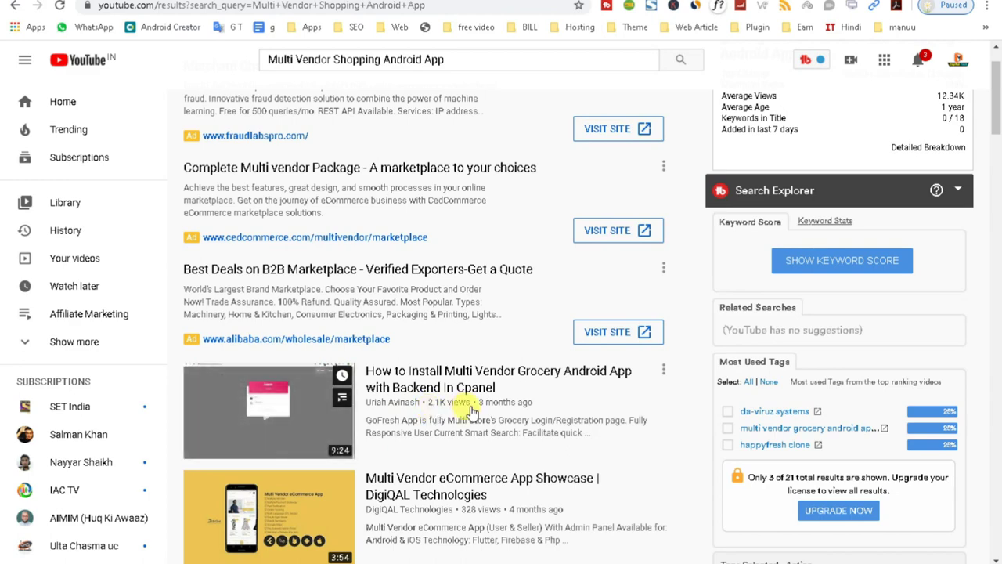
scroll(471, 410, "down", 2)
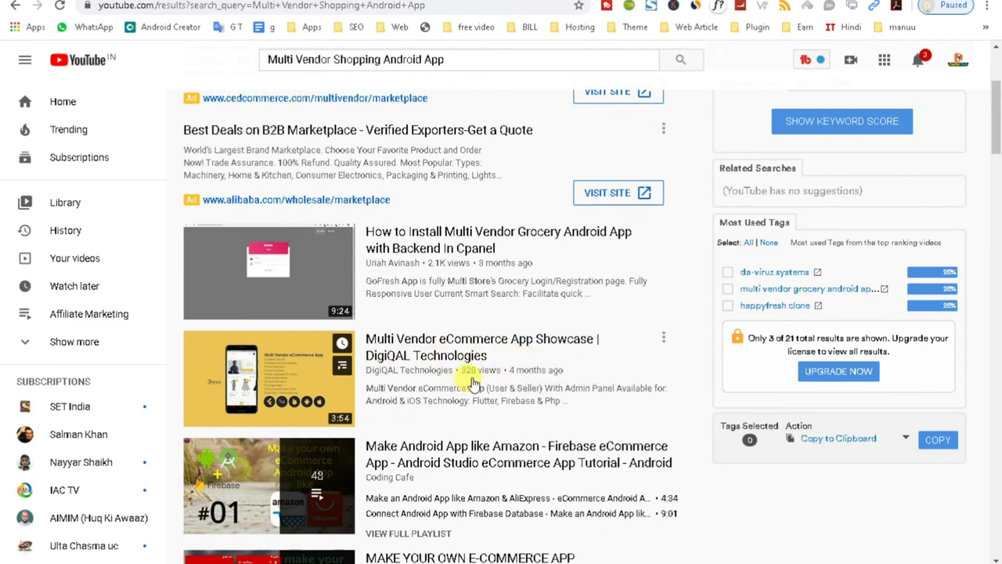
scroll(473, 382, "up", 3)
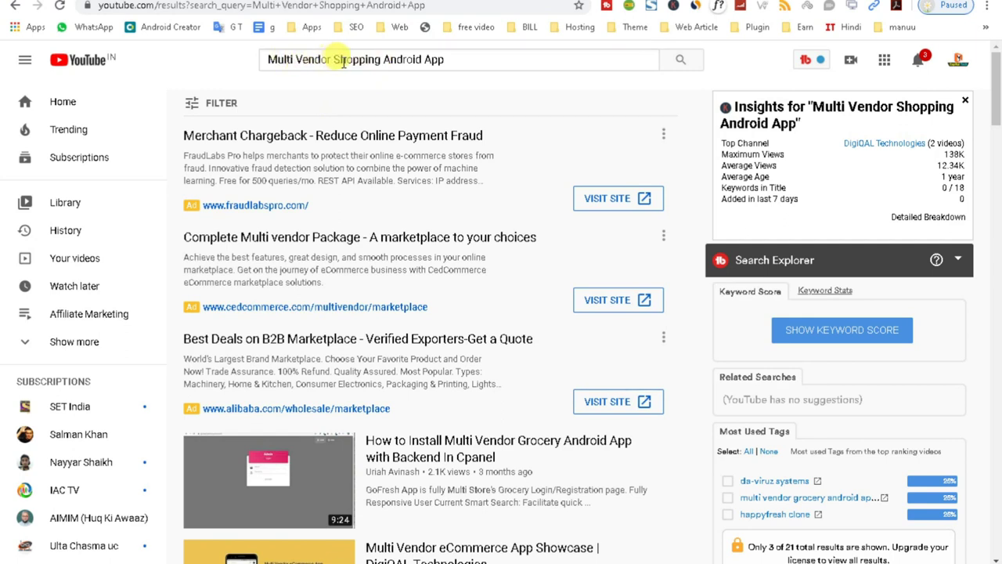
left_click_drag(450, 60, 266, 61)
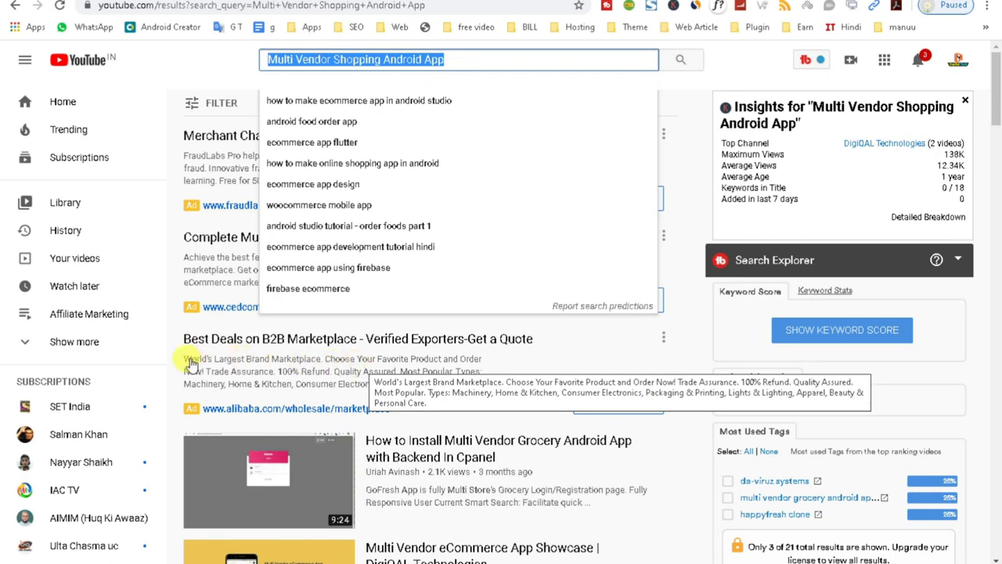
left_click(187, 62)
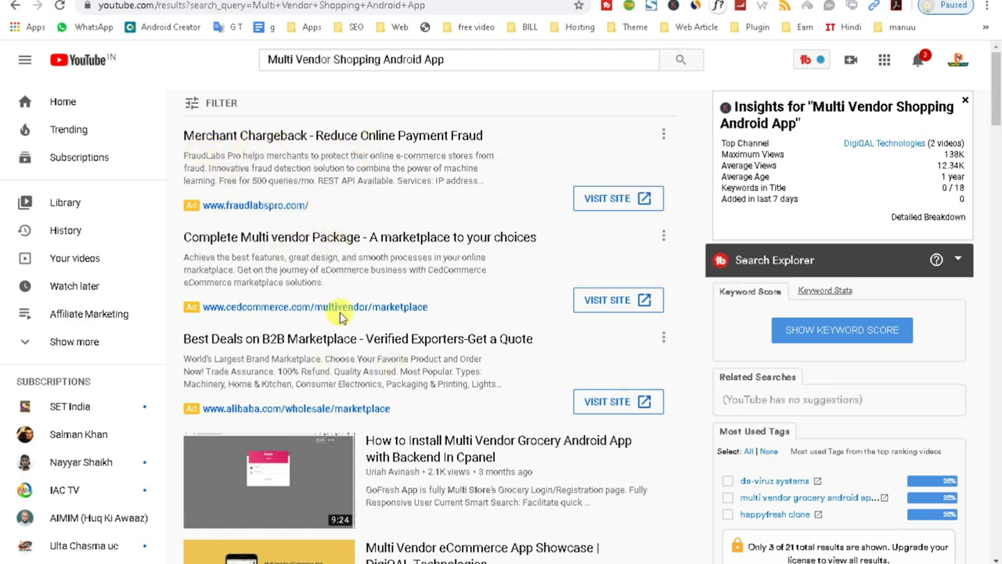
scroll(441, 339, "down", 9)
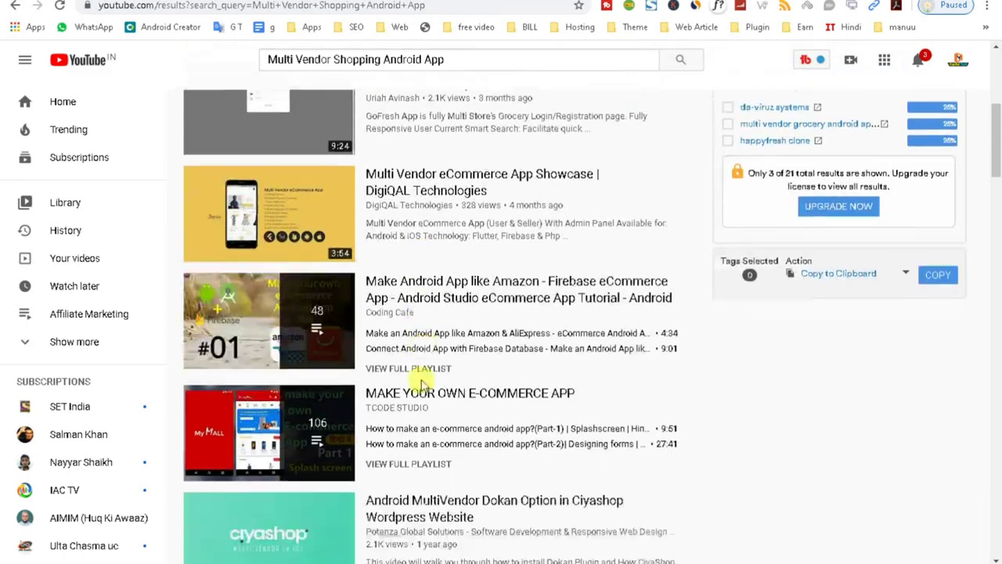
scroll(403, 415, "down", 3)
scroll(404, 415, "up", 3)
scroll(410, 421, "up", 5)
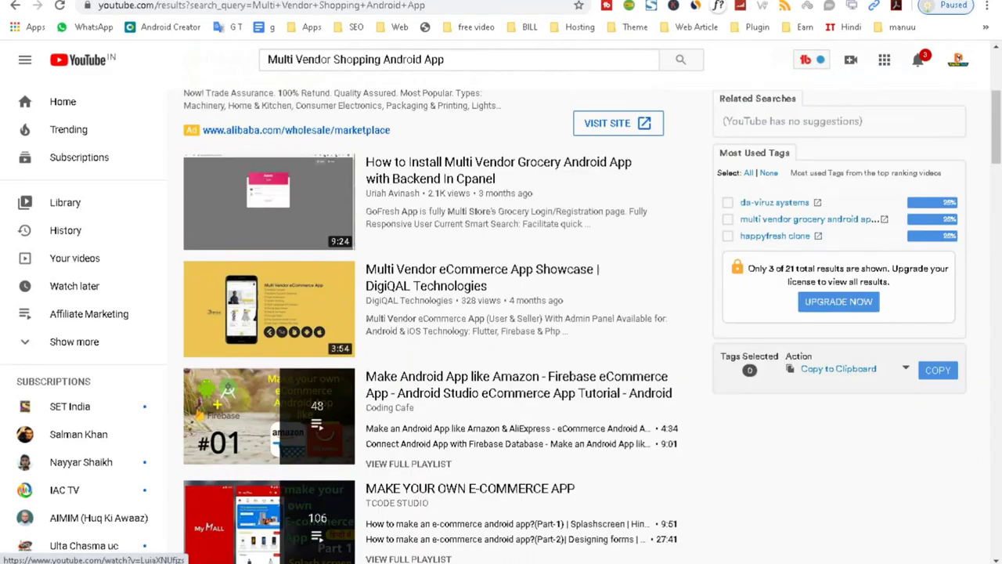
- Select the whole search query and open keywordtool.io in a new browser tab
left_click(324, 58)
key("ctrl+a")
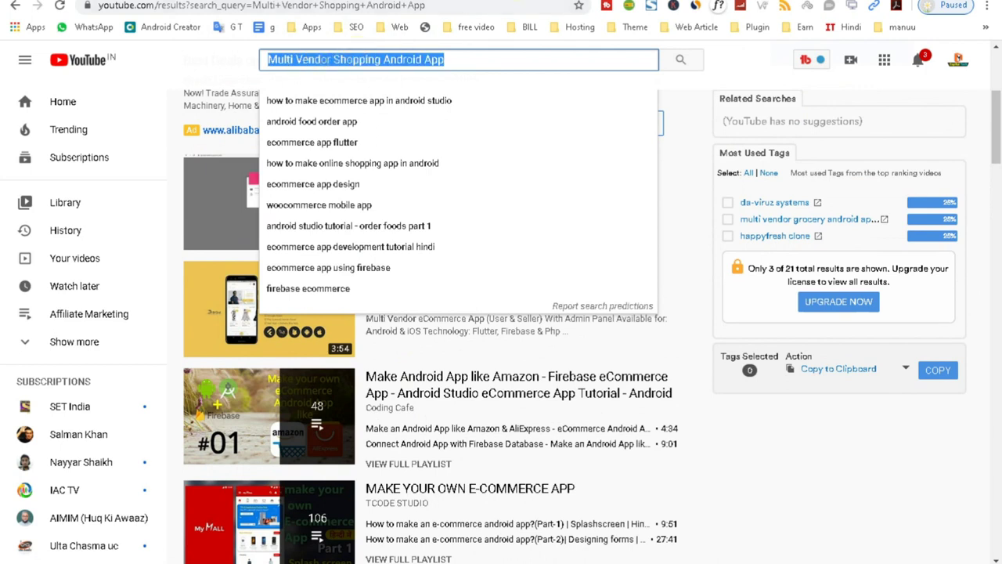
key("ctrl+t")
type("keywordtool.io")
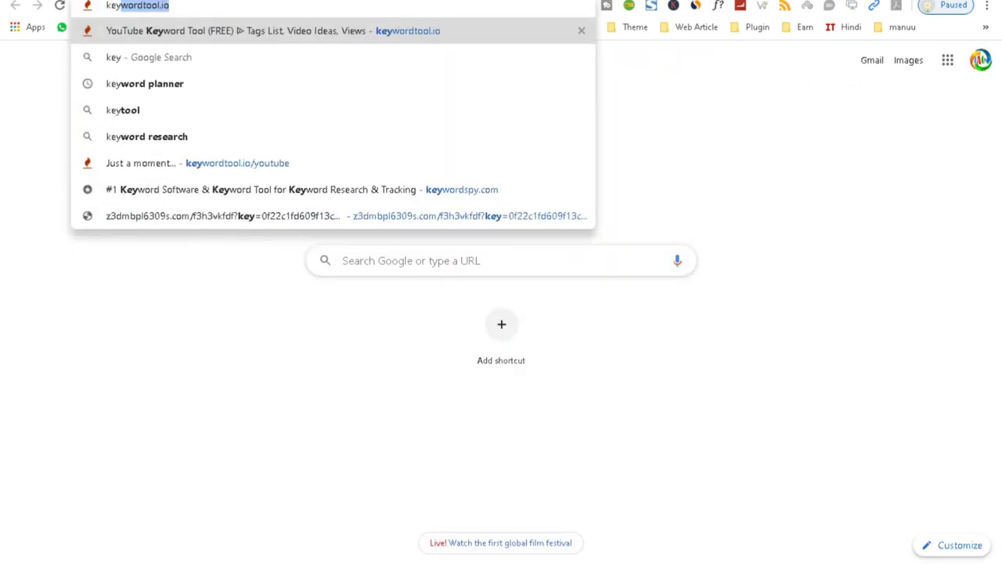
key("Return")
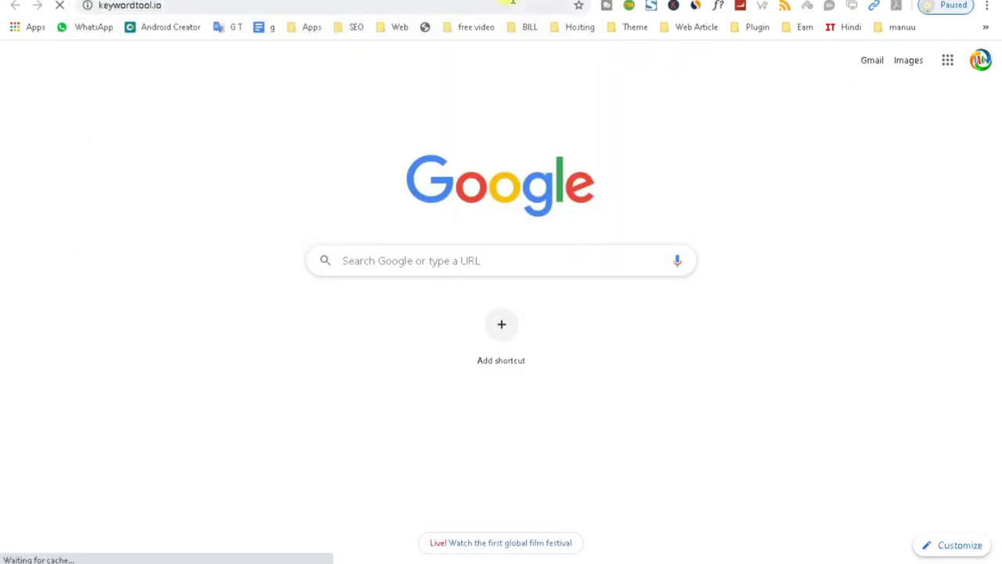
- Open the Rapidtags tag generator at rapidtags.io/generator in another new browser tab
key("ctrl+t")
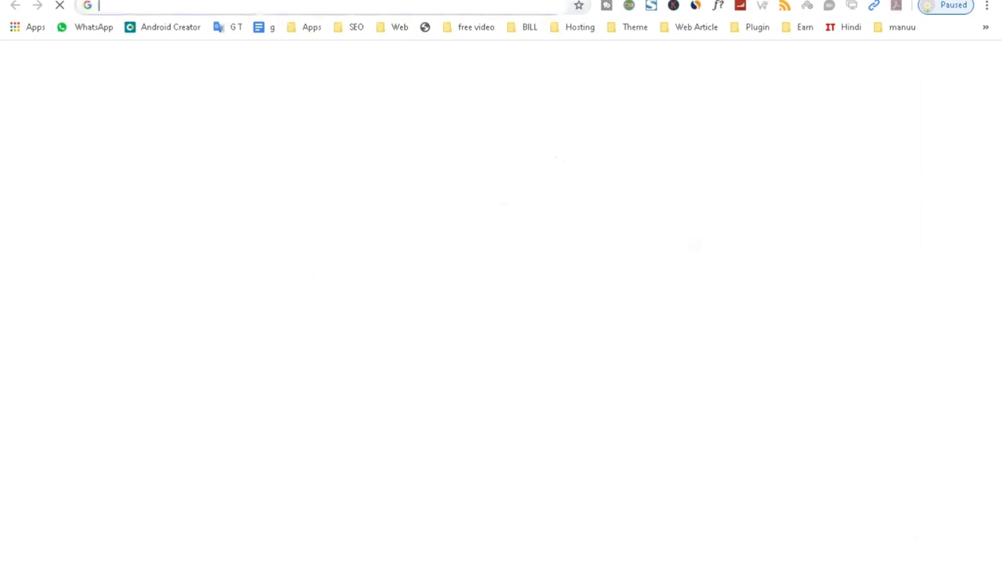
type("ra")
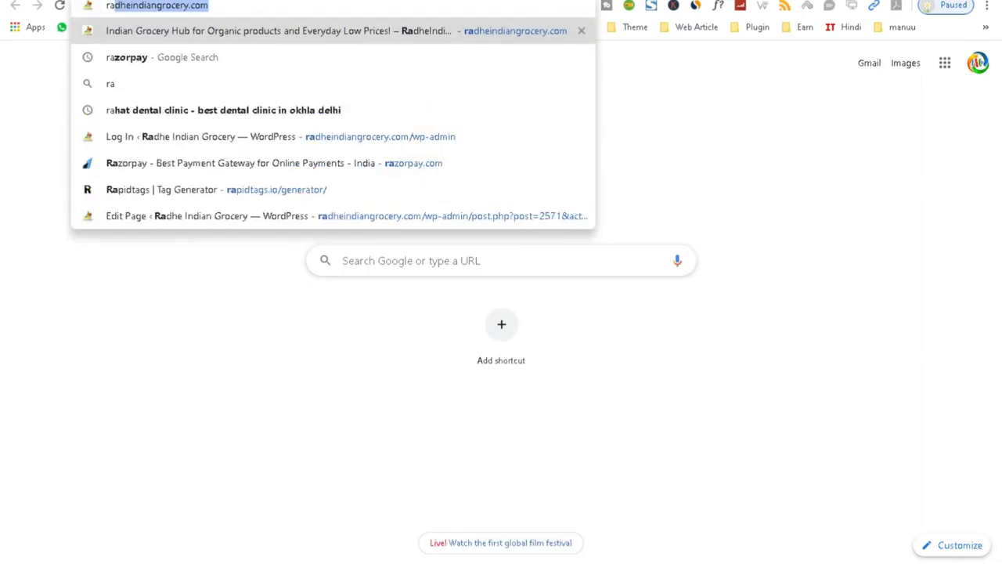
type("pi")
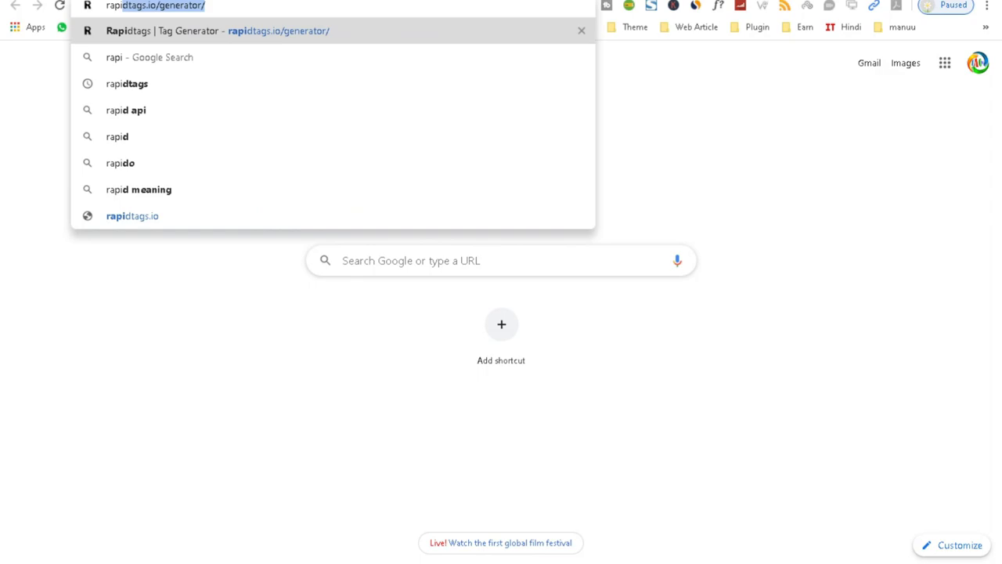
key("Return")
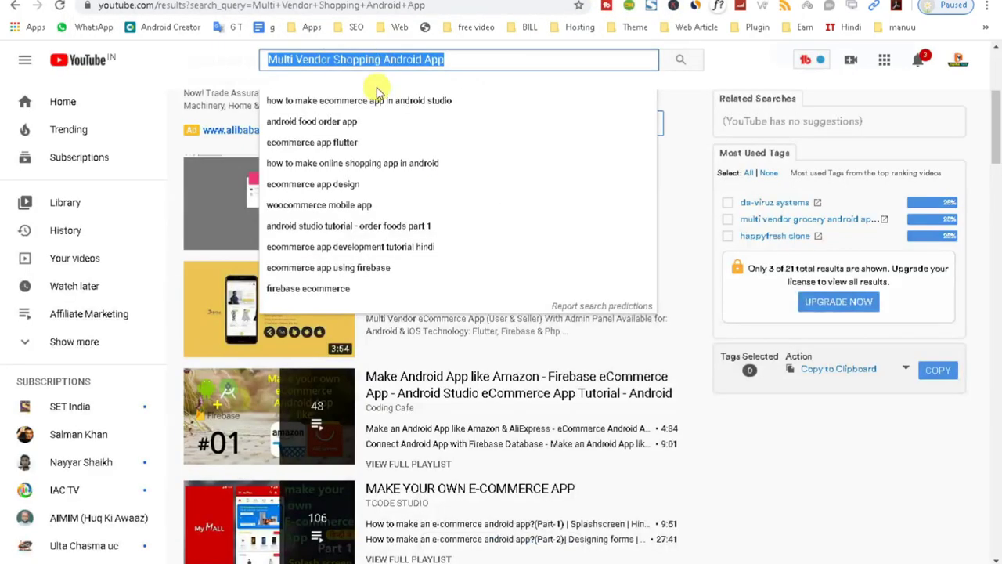
- Replace "Multi Vendor" with "Grocery" in the search query and search YouTube for "Grocery Shopping Android App"
left_click(463, 62)
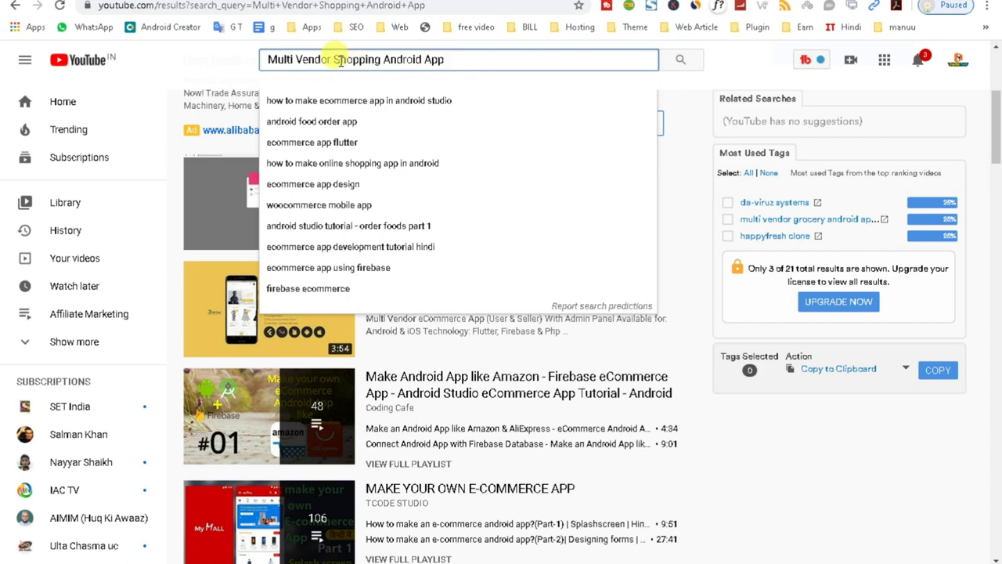
left_click_drag(334, 60, 260, 63)
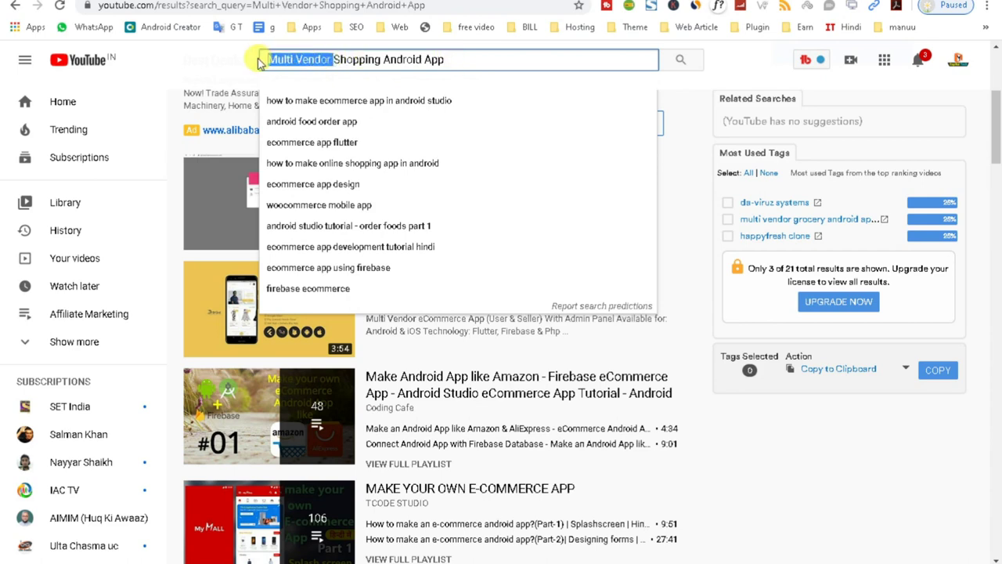
key("BackSpace")
type("Gro")
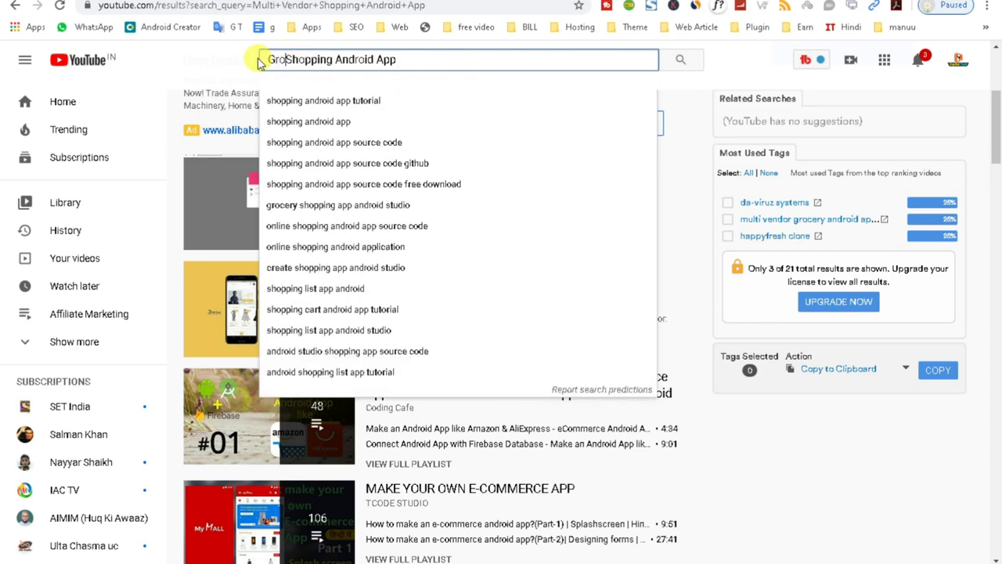
type("cery")
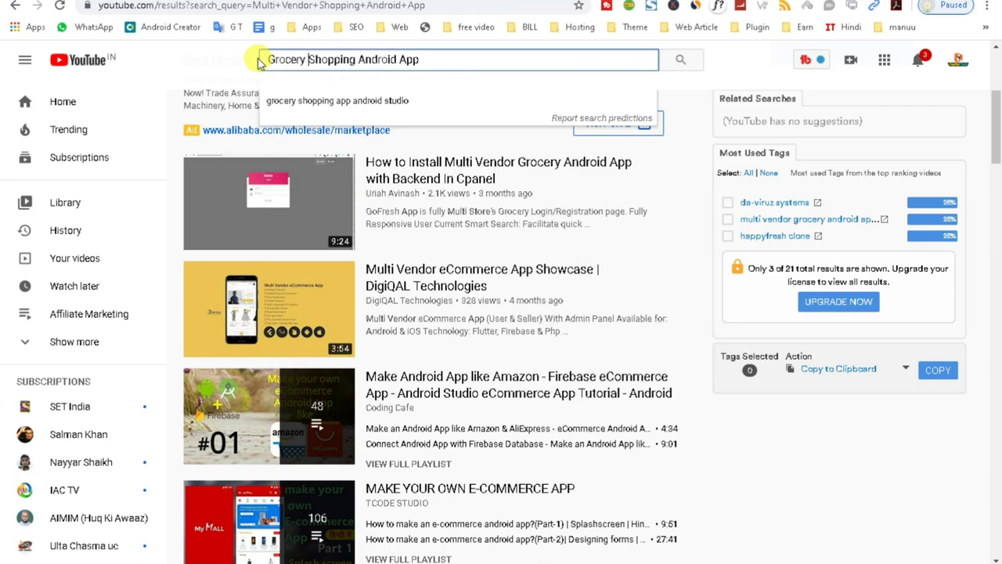
key("Return")
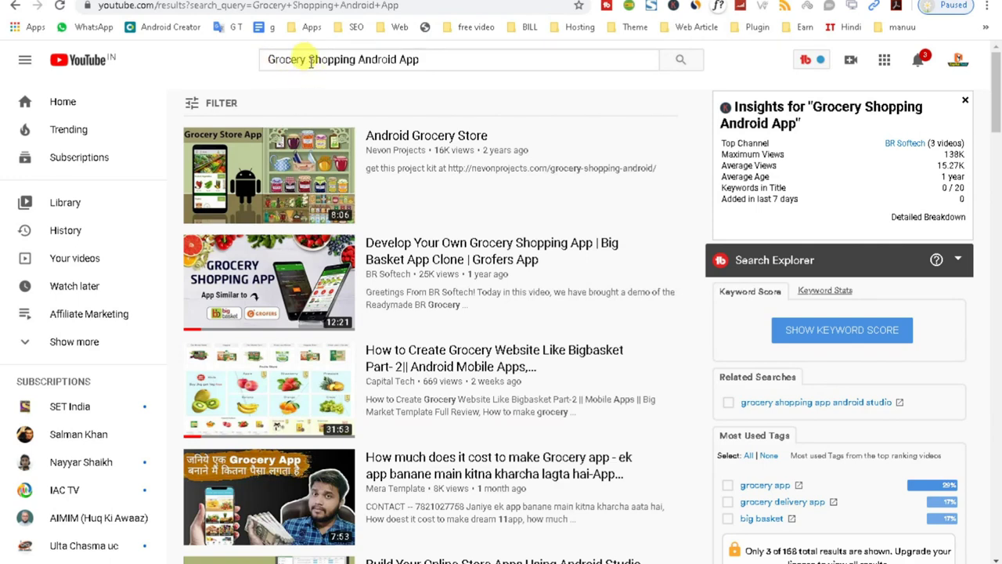
- Remove "Shopping" from the query, search YouTube for "Grocery Android App" and check the keyword insights
left_click_drag(307, 59, 356, 59)
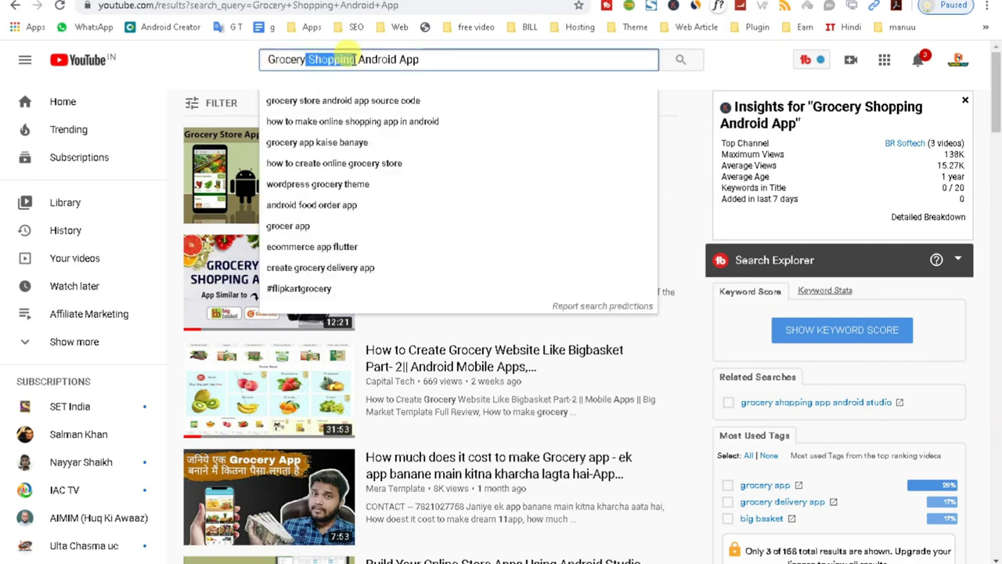
key("BackSpace")
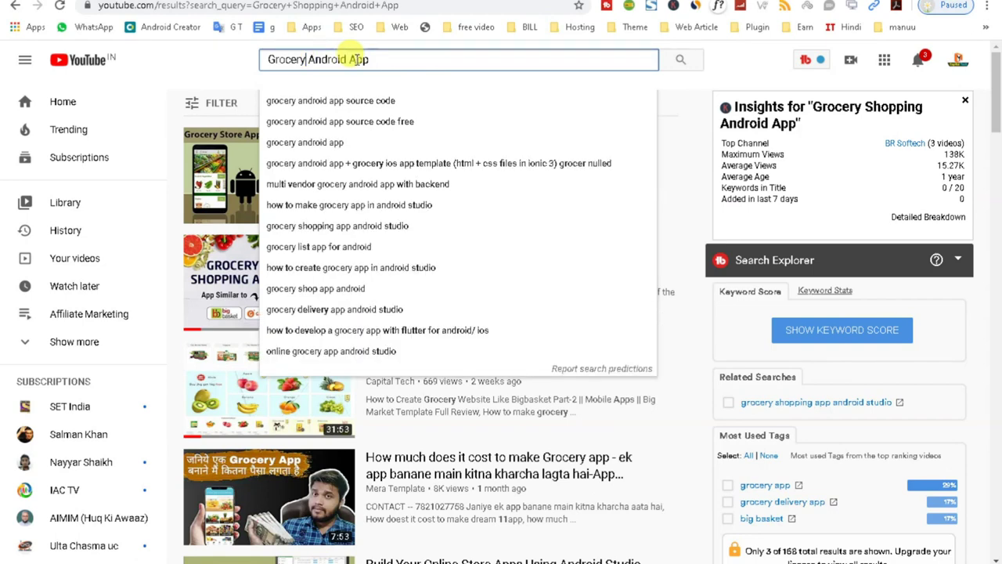
key("Return")
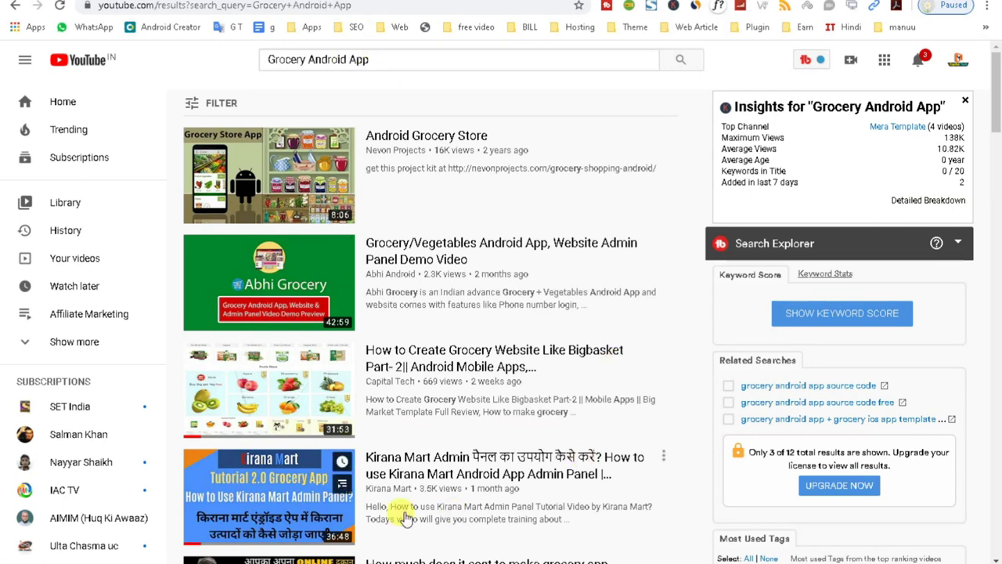
mouse_move(561, 360)
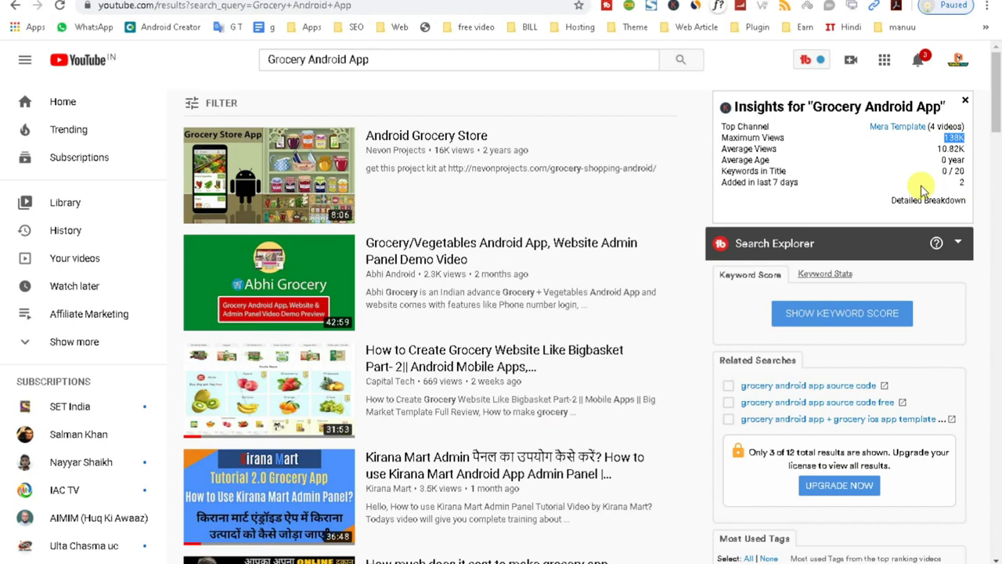
- Replace "Android App" with "store" in the query and search YouTube for "Grocery store"
triple_click(319, 61)
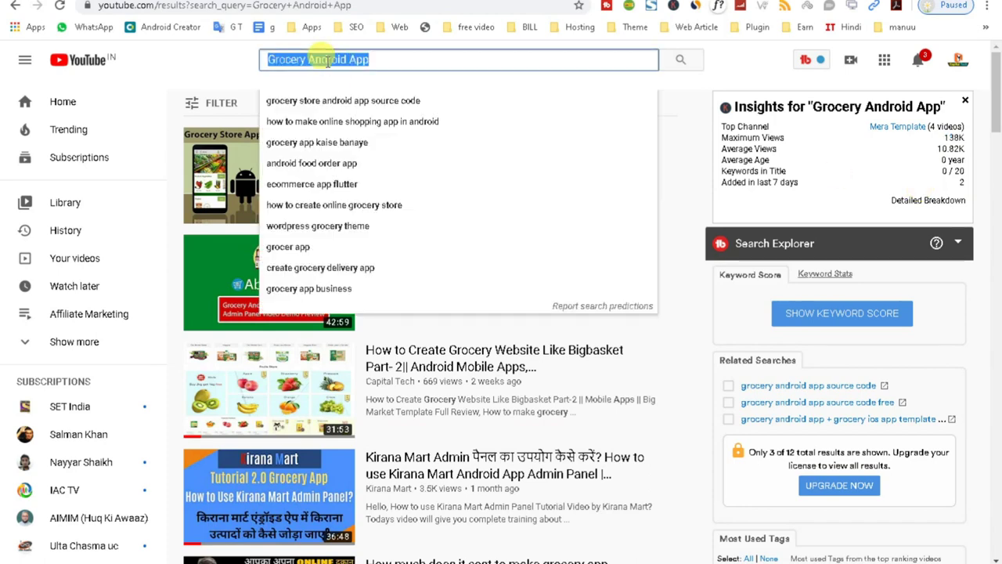
left_click(325, 62)
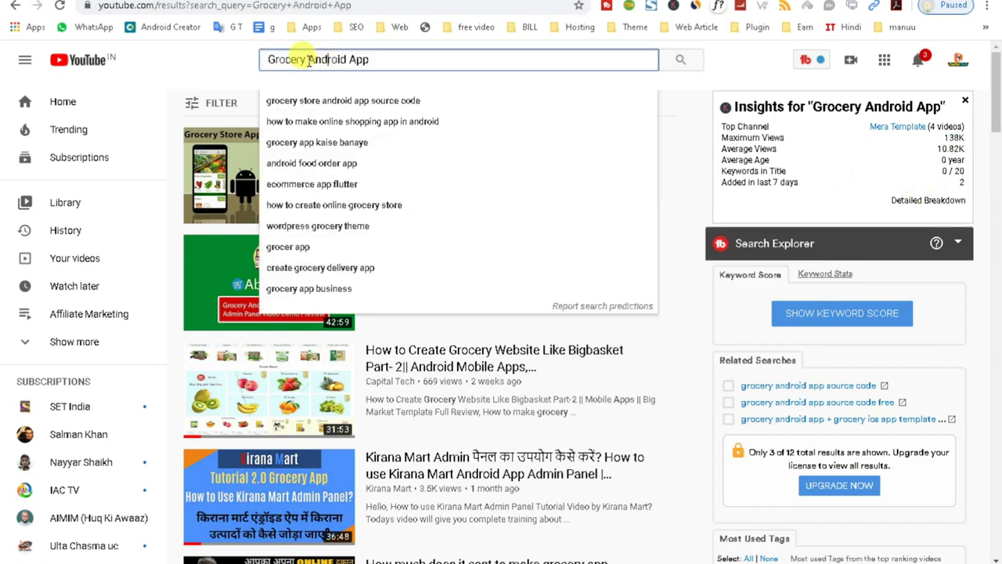
left_click_drag(309, 61, 408, 62)
type("store")
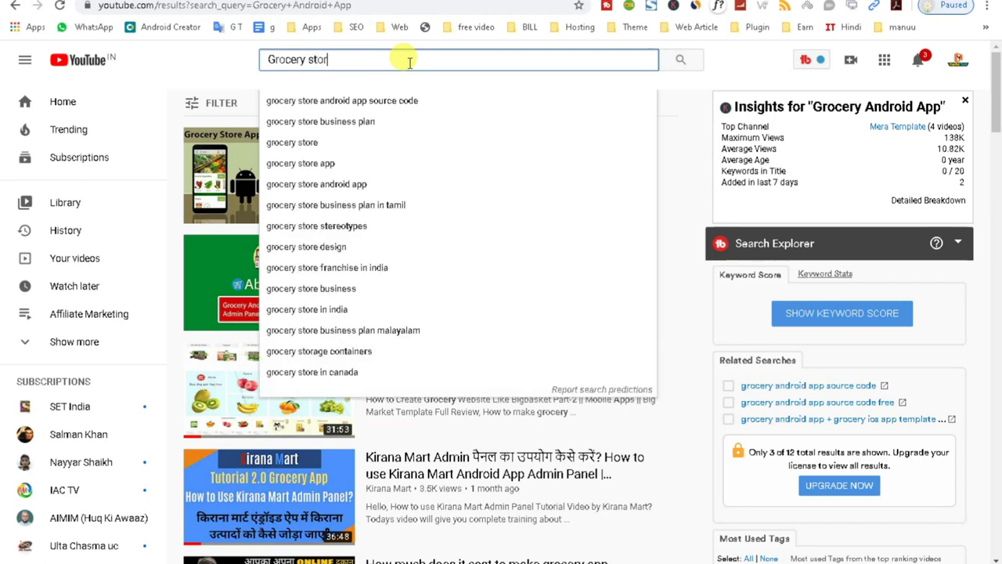
key("Return")
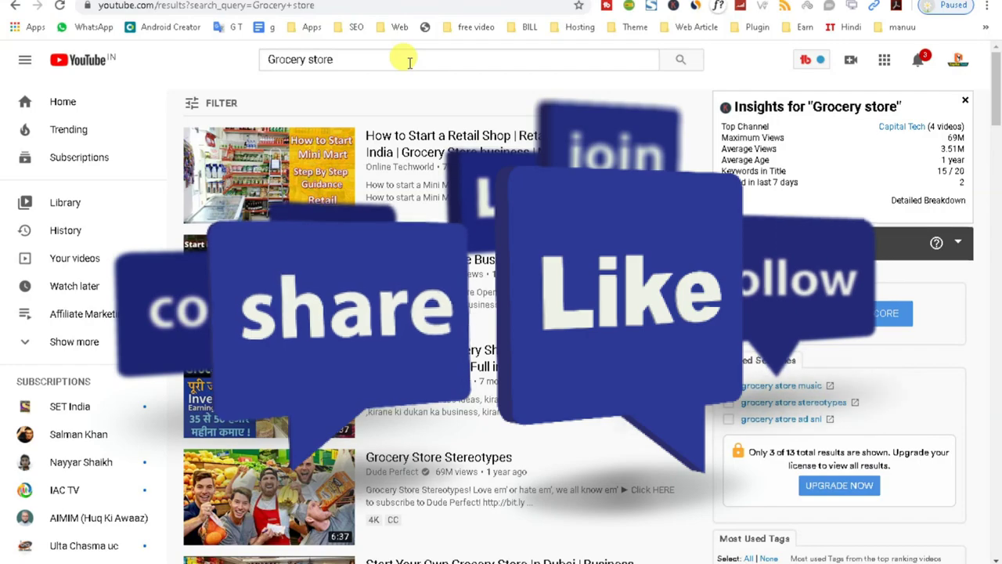
- Examine the search results for "Grocery store", comparing the ranking videos' titles, channels, view counts and upload dates
scroll(280, 444, "down", 4)
scroll(280, 444, "down", 6)
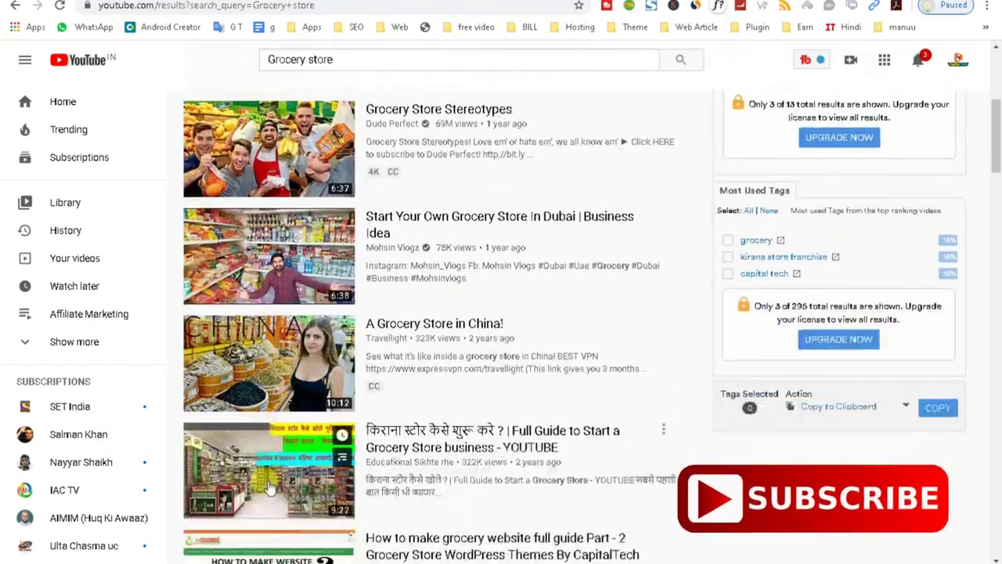
scroll(269, 503, "up", 10)
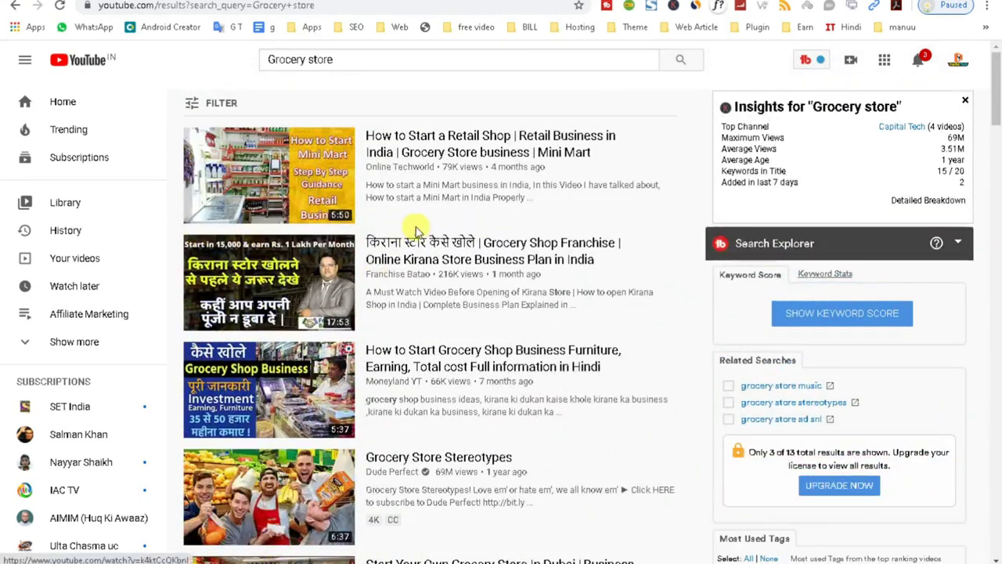
scroll(509, 209, "down", 6)
scroll(517, 215, "down", 3)
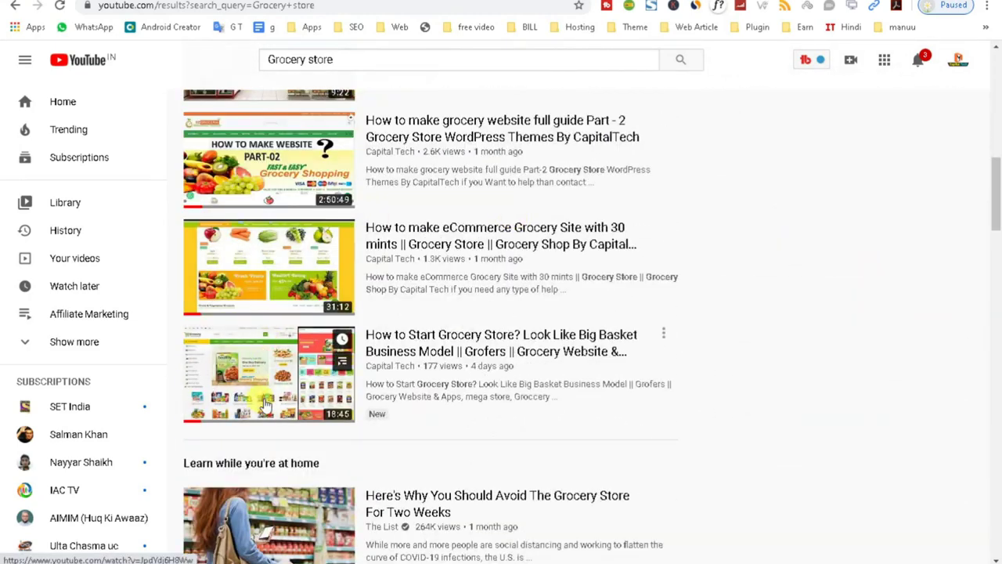
scroll(258, 477, "down", 5)
scroll(258, 469, "up", 5)
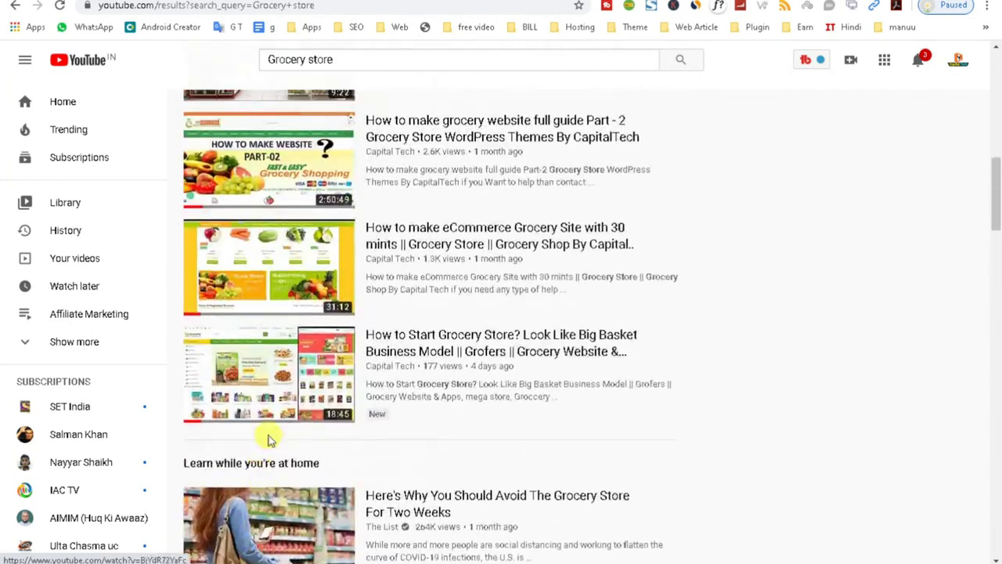
scroll(263, 250, "up", 3)
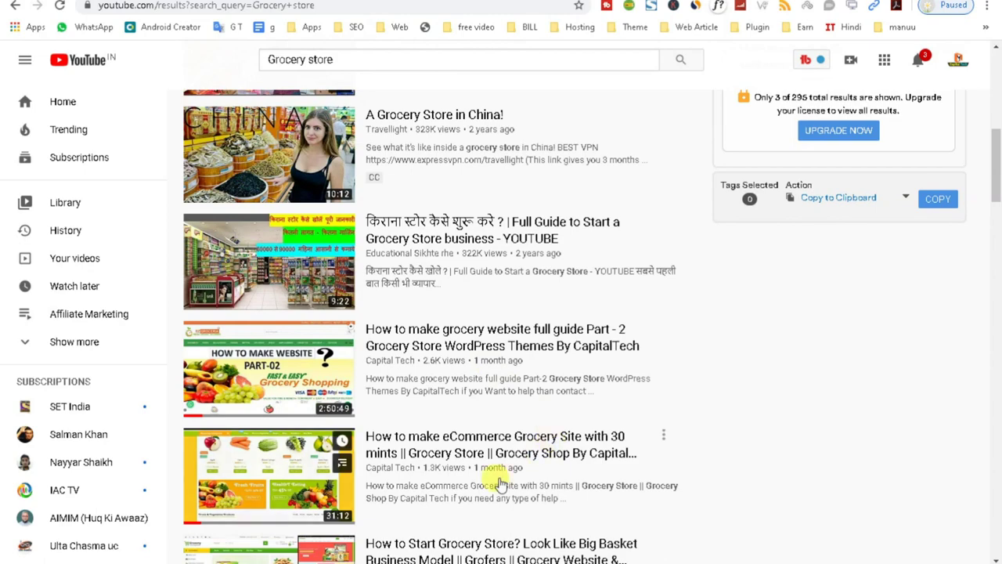
scroll(501, 469, "down", 2)
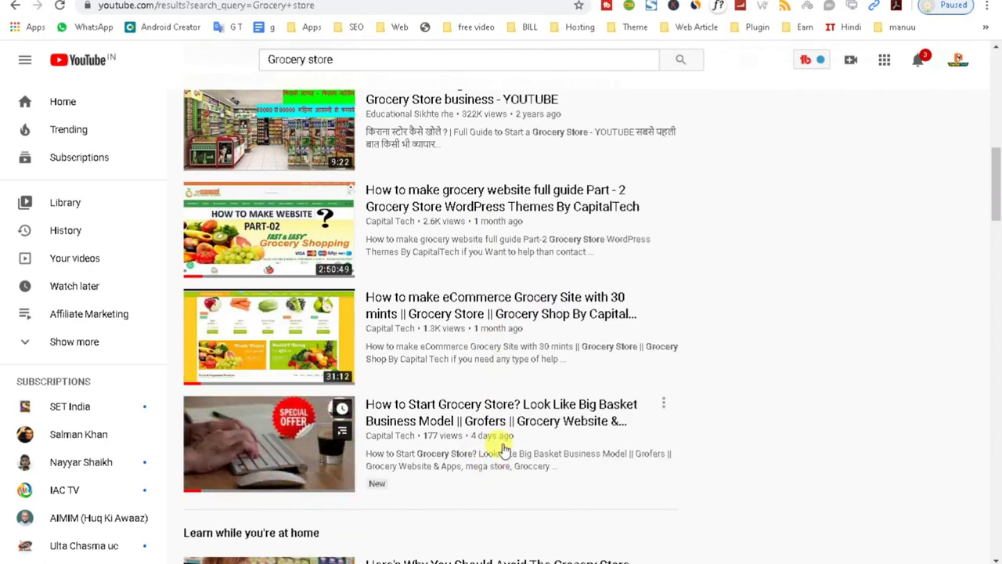
scroll(331, 101, "up", 6)
- Add "App" to the query and search YouTube for "Grocery store App"
left_click(359, 60)
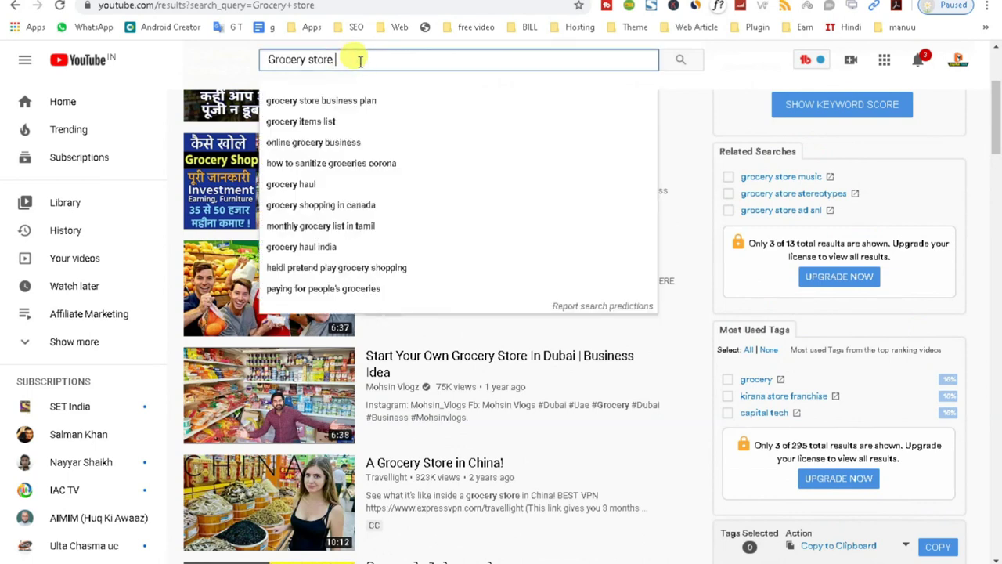
type("App")
key("Return")
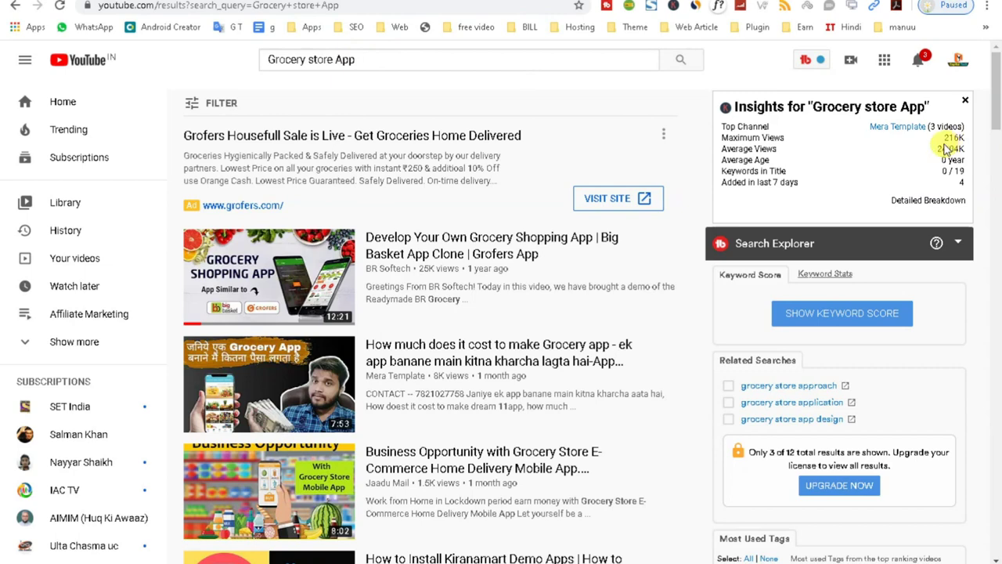
- Shorten the query to "Grocery store", search YouTube for it again and check its Maximum Views insight
left_click_drag(334, 61, 381, 59)
key("BackSpace")
key("Return")
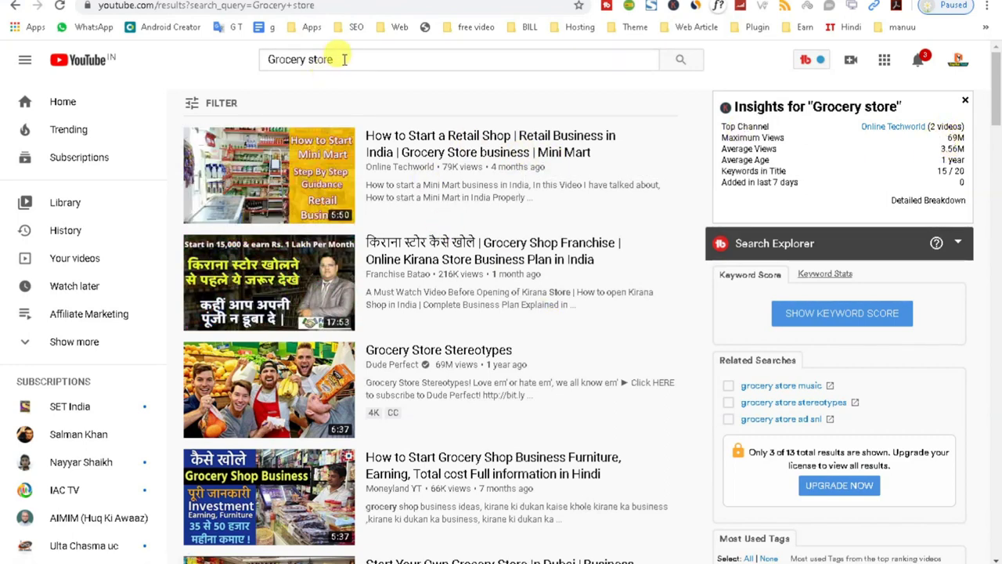
left_click(314, 59)
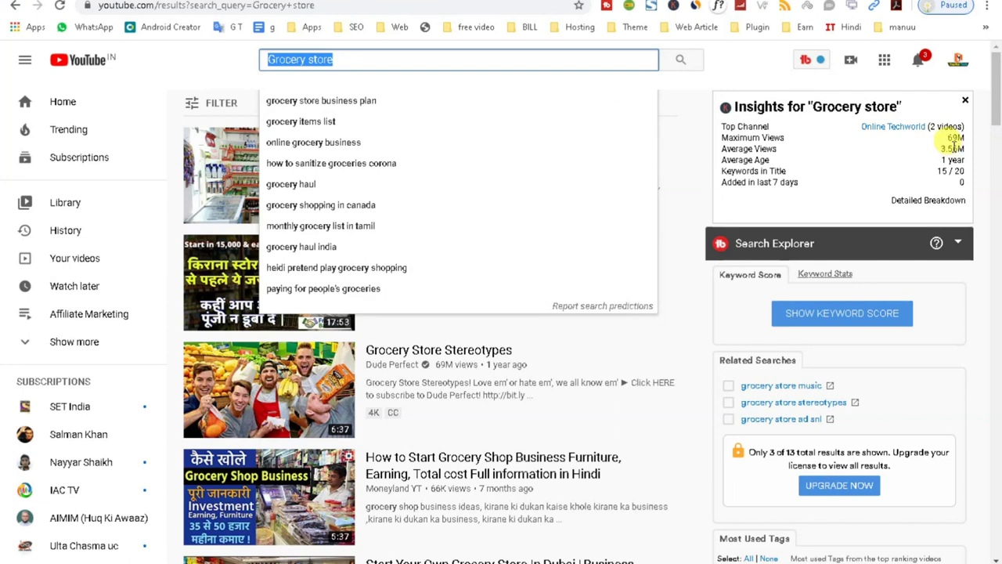
triple_click(778, 136)
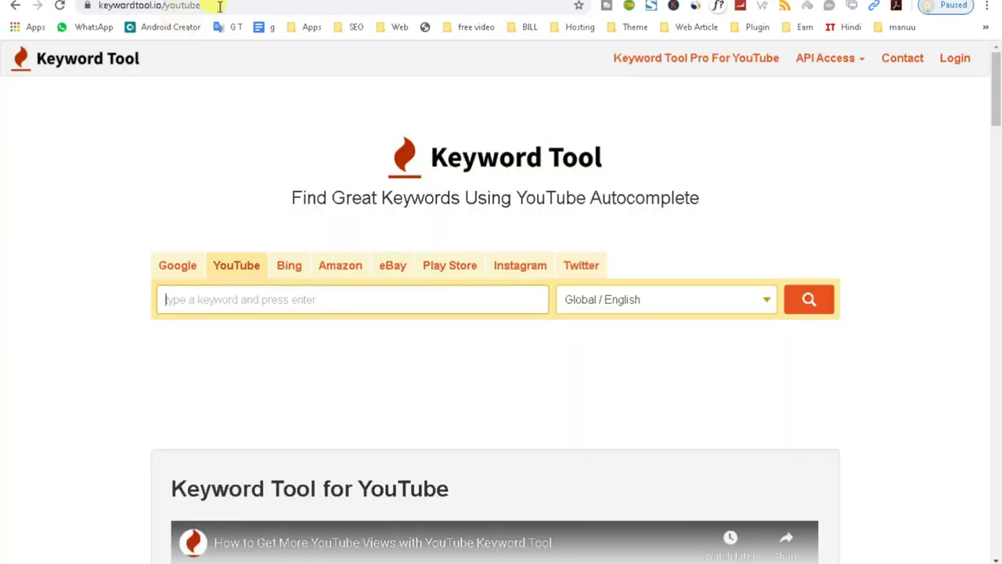
left_click(196, 6)
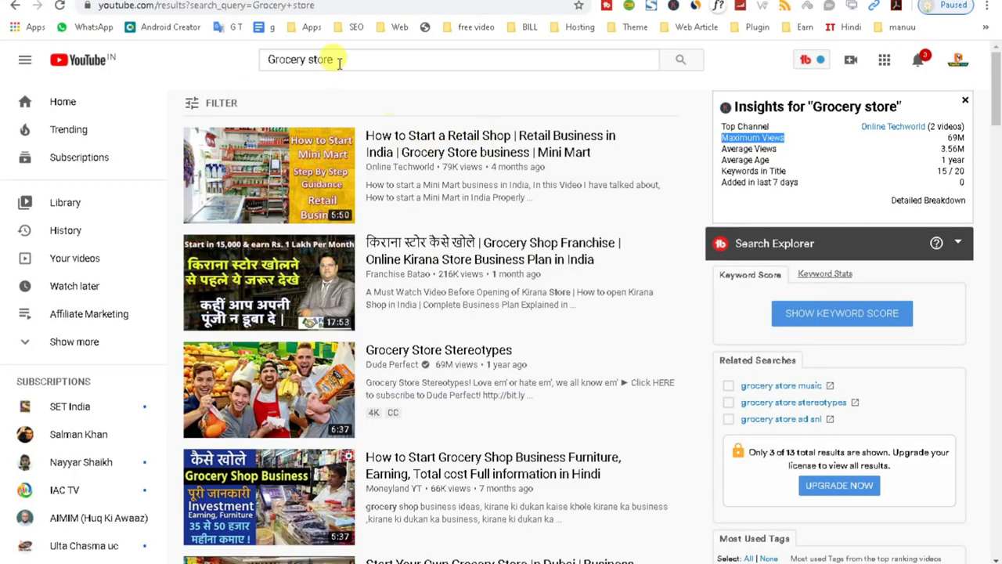
- Copy the "Grocery store" query and append it to the video title in the upload details
left_click(337, 61)
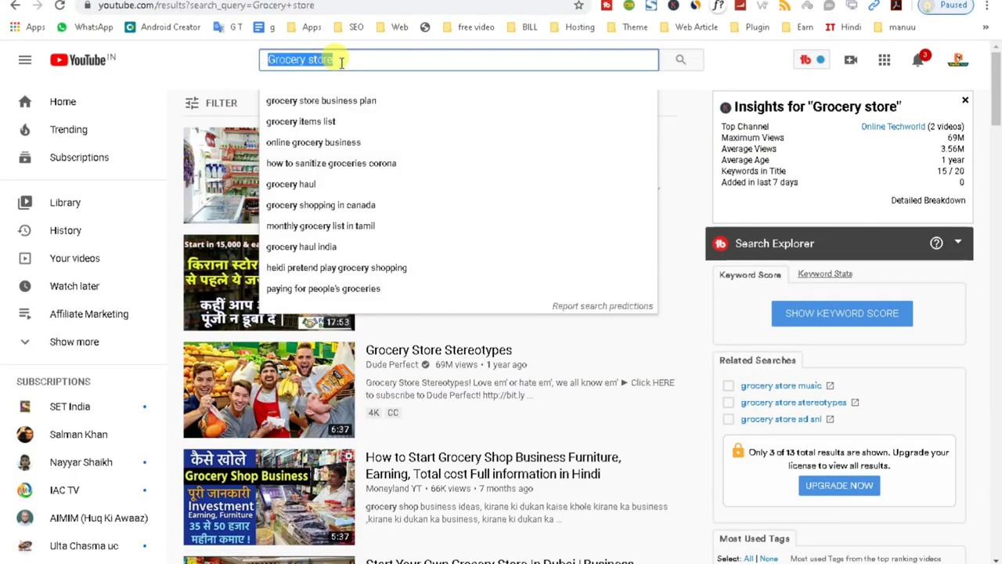
left_click(223, 61)
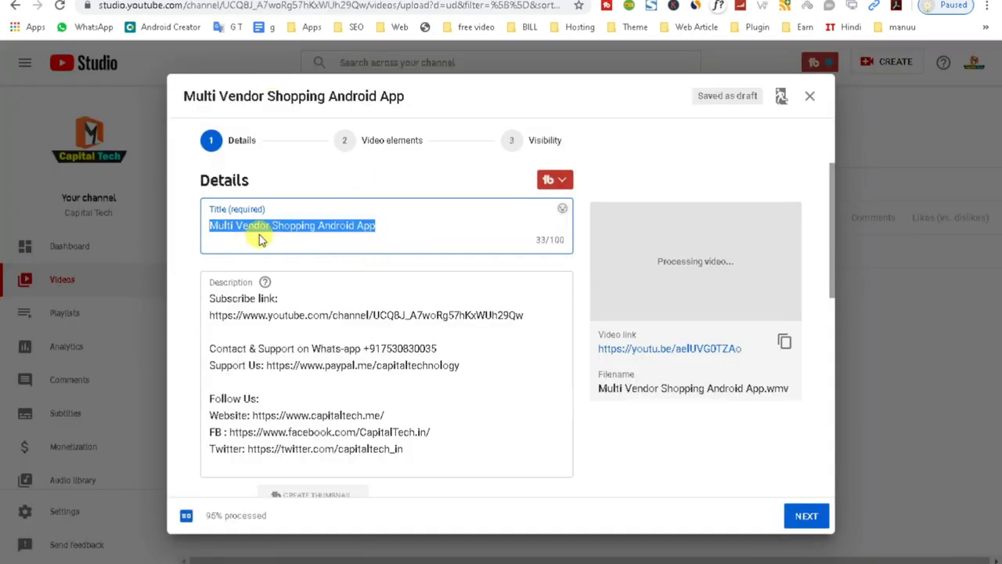
left_click(272, 228)
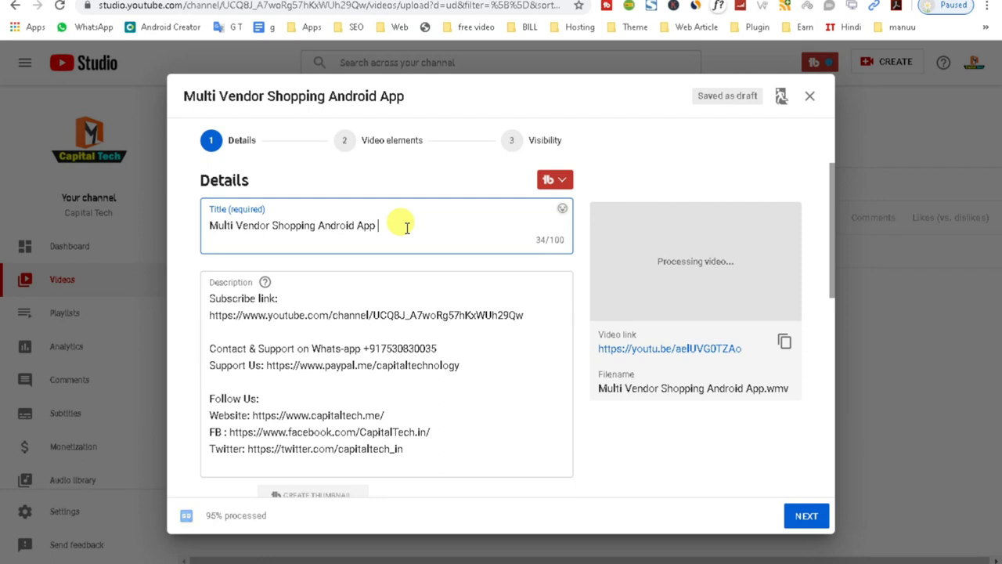
type("Grocery store")
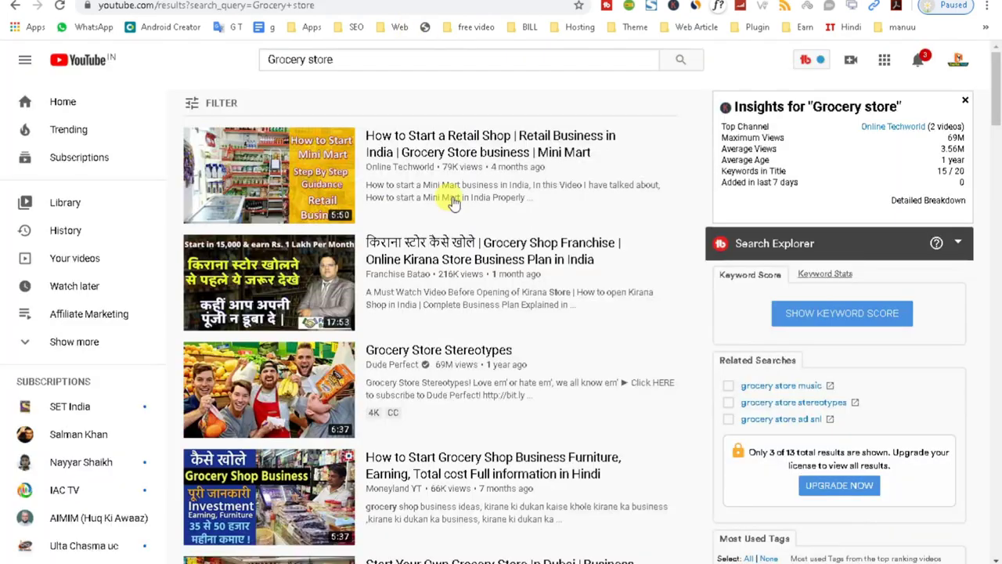
left_click_drag(364, 135, 397, 145)
right_click(399, 144)
key("Escape")
left_click(423, 147)
key("alt+Left")
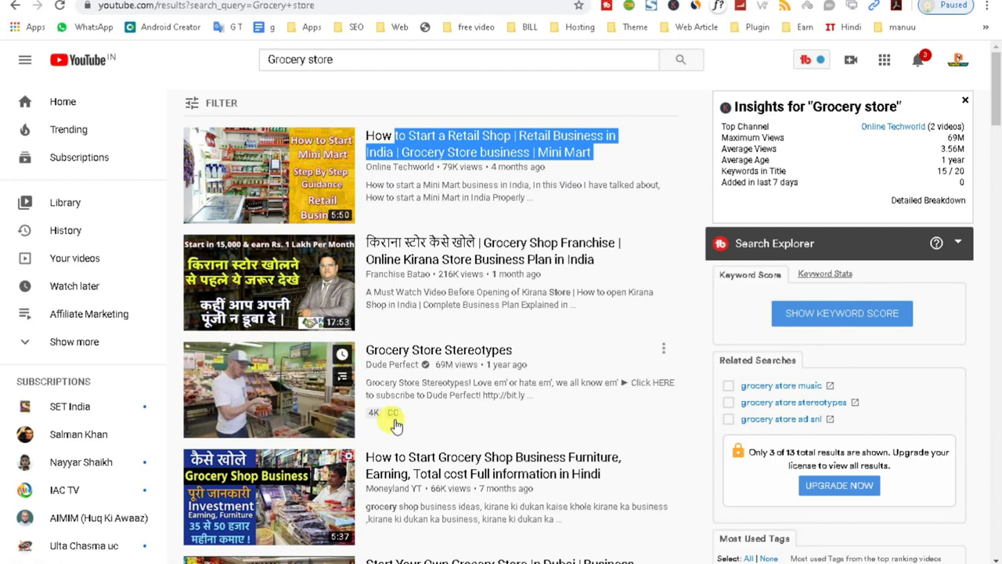
- Open the "How to Start a Retail Shop" video and copy "Grocery Store business" from its title
left_click(454, 174)
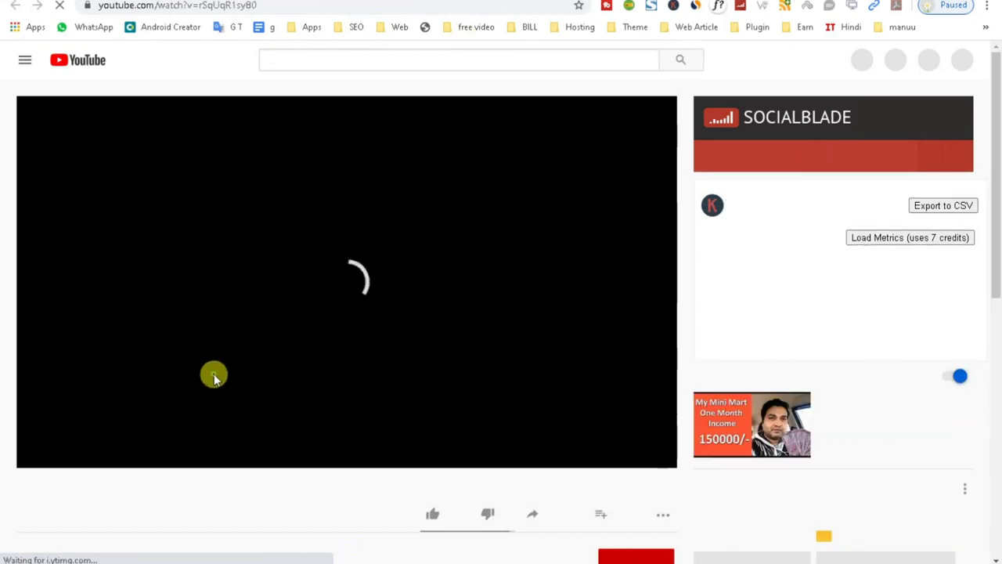
scroll(213, 373, "down", 3)
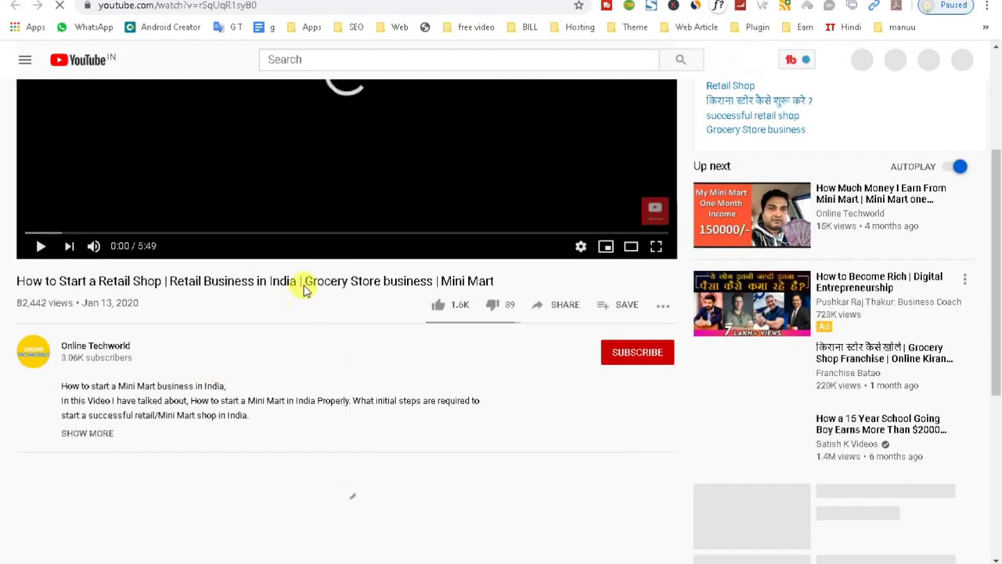
left_click_drag(373, 281, 433, 281)
key("ctrl+c")
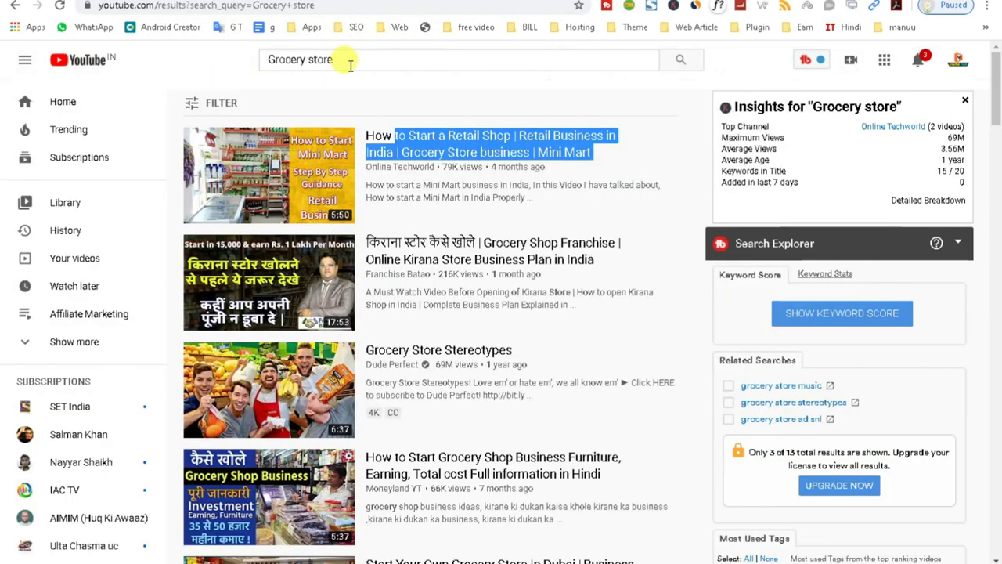
- Search YouTube for the copied phrase "Grocery Store business" and look through the competing videos
left_click(342, 60)
key("ctrl+v")
left_click(680, 60)
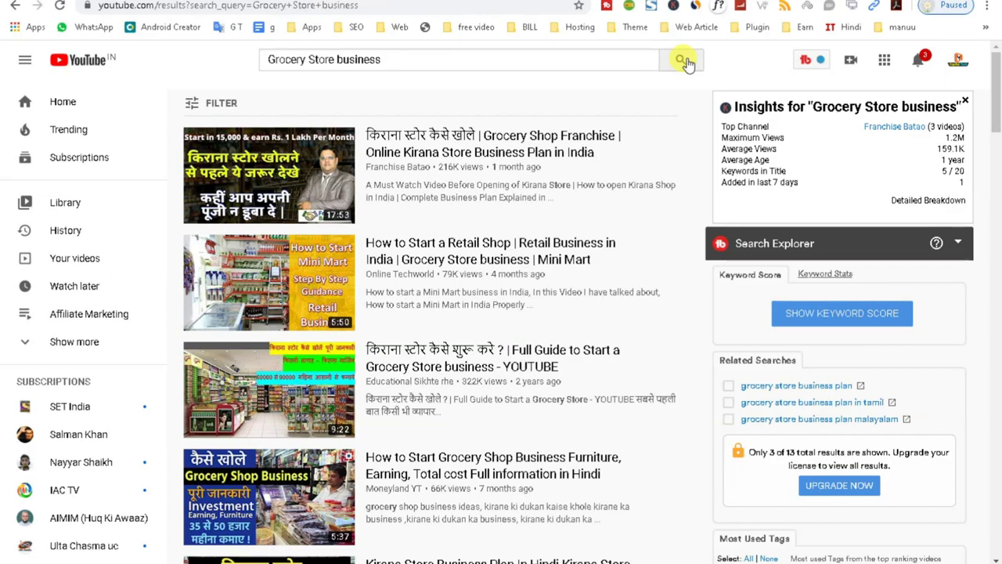
scroll(347, 397, "down", 10)
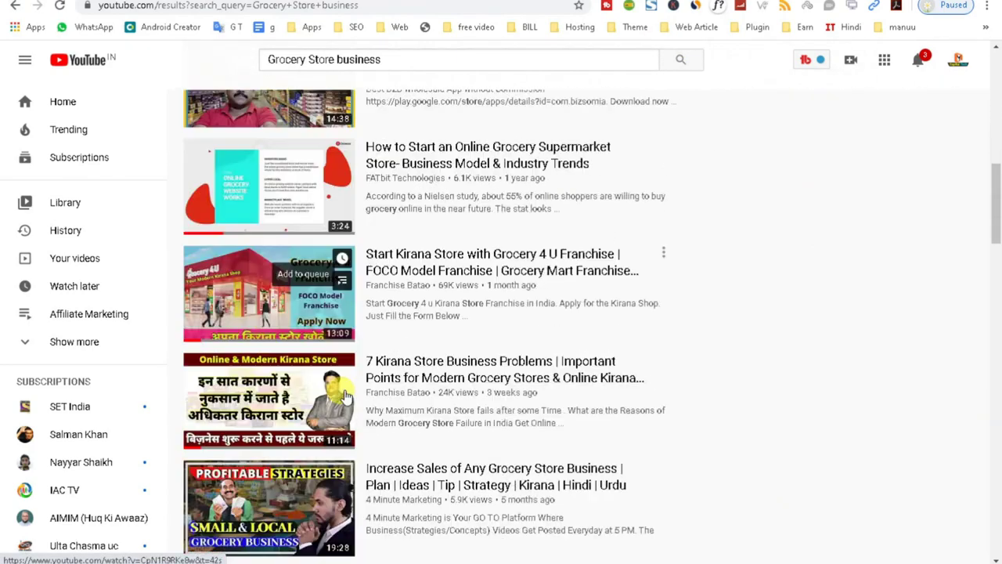
- Append "Grocery Store business" to the video title in the upload details, followed by a separator bar
scroll(347, 397, "down", 15)
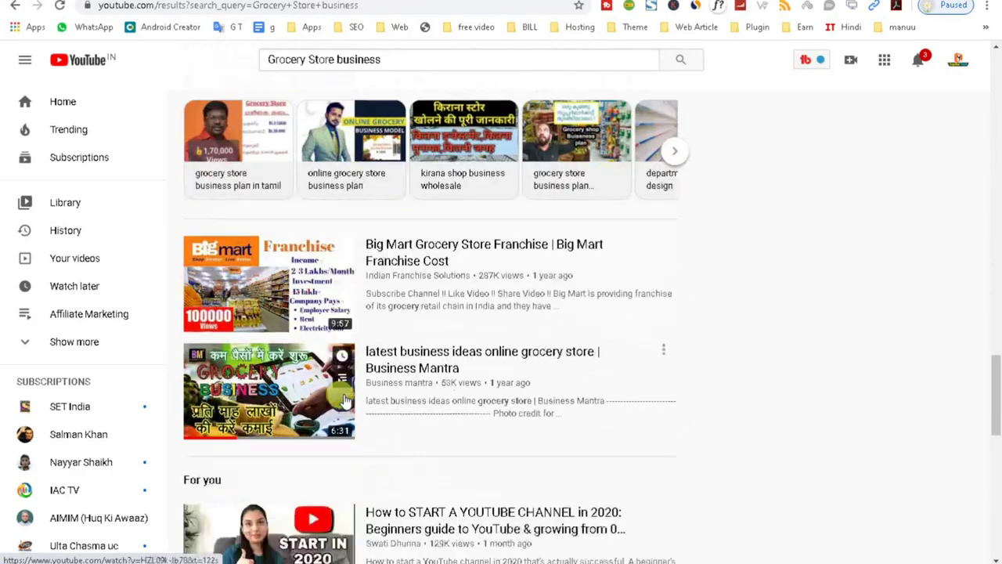
scroll(344, 399, "down", 12)
scroll(327, 479, "down", 16)
scroll(327, 486, "down", 1)
left_click(302, 1)
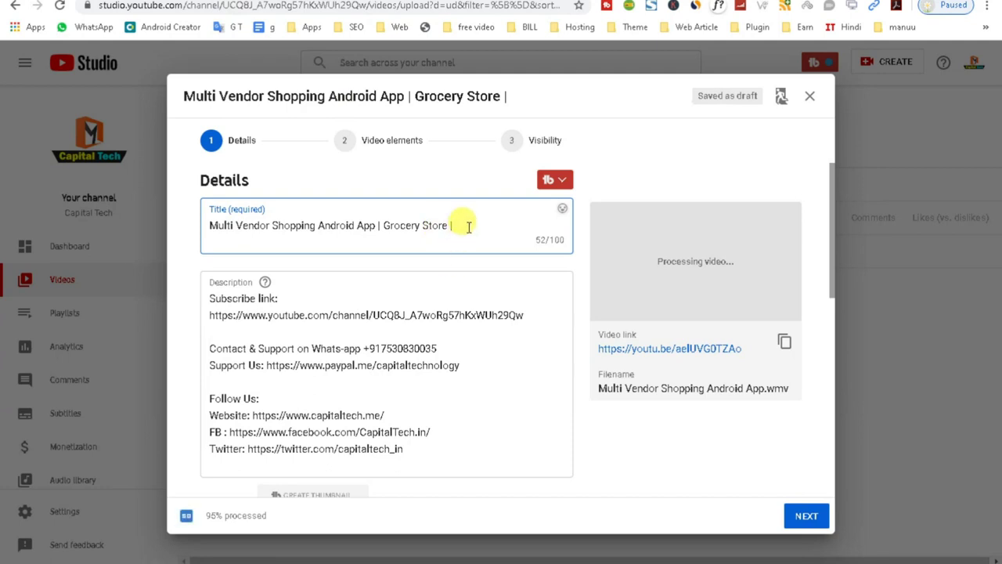
key("ctrl+v")
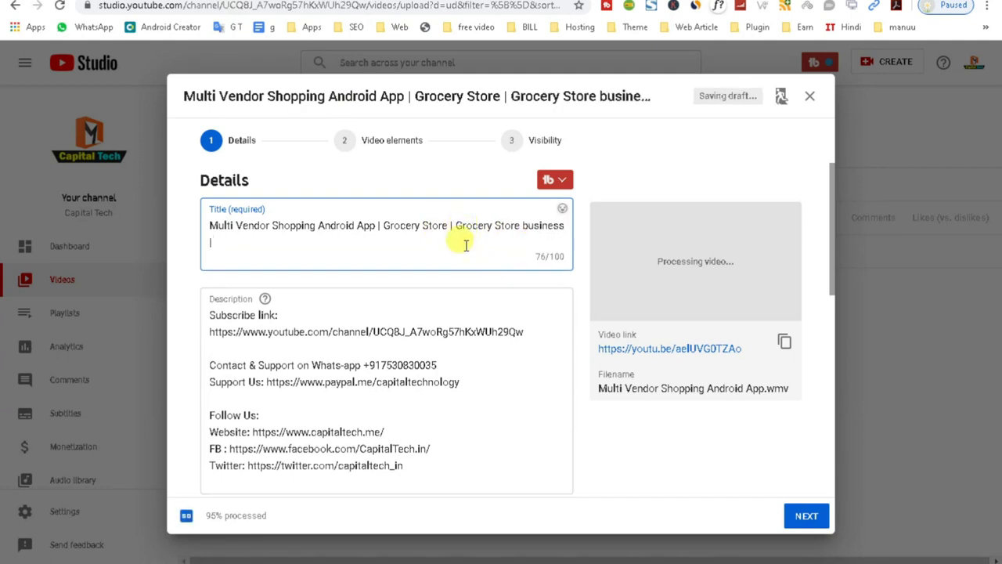
- Search Keyword Tool for YouTube keywords matching "Grocery Store business" and generate tags for the same phrase in Rapidtags
key("ctrl+Tab")
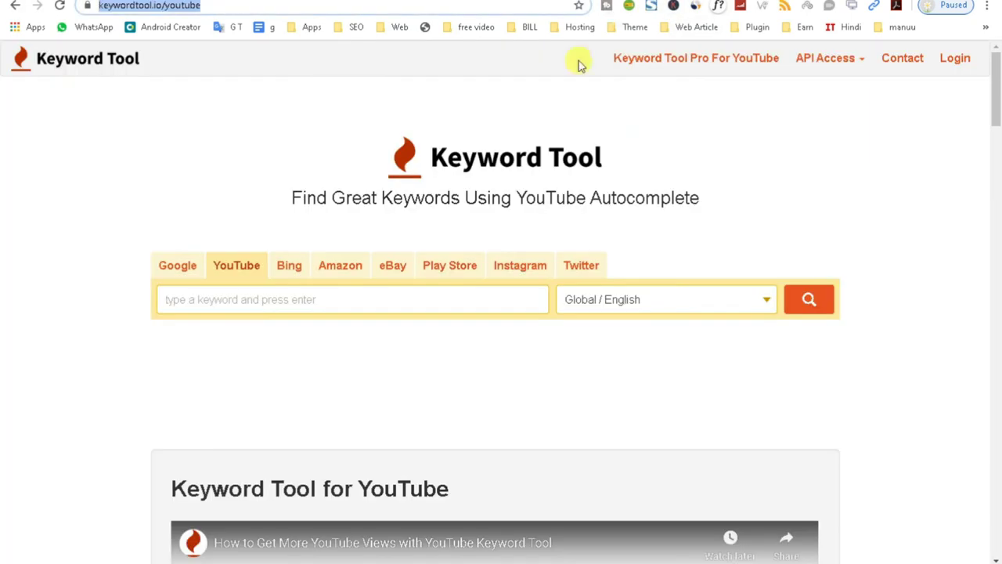
left_click(244, 299)
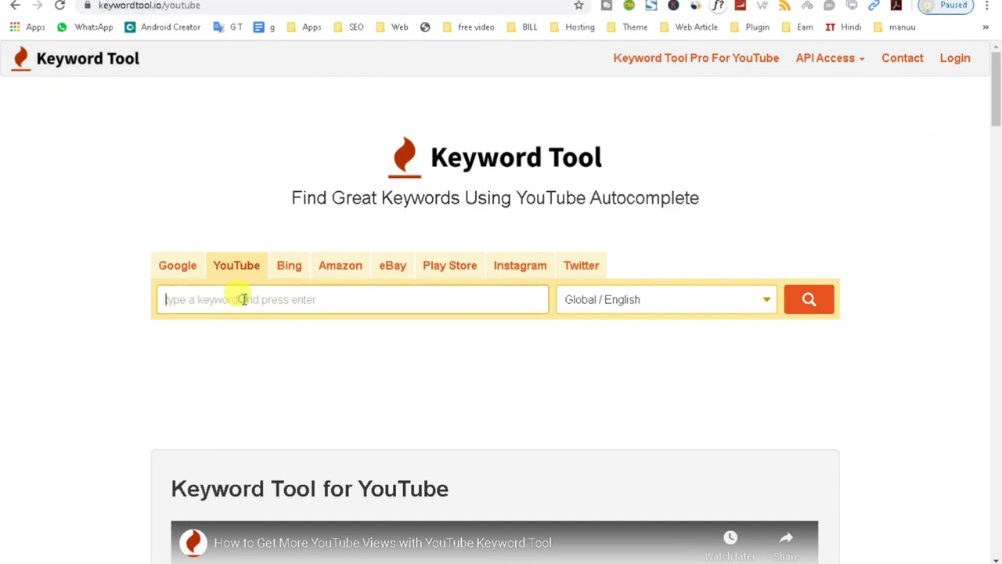
key("ctrl+v")
left_click(808, 306)
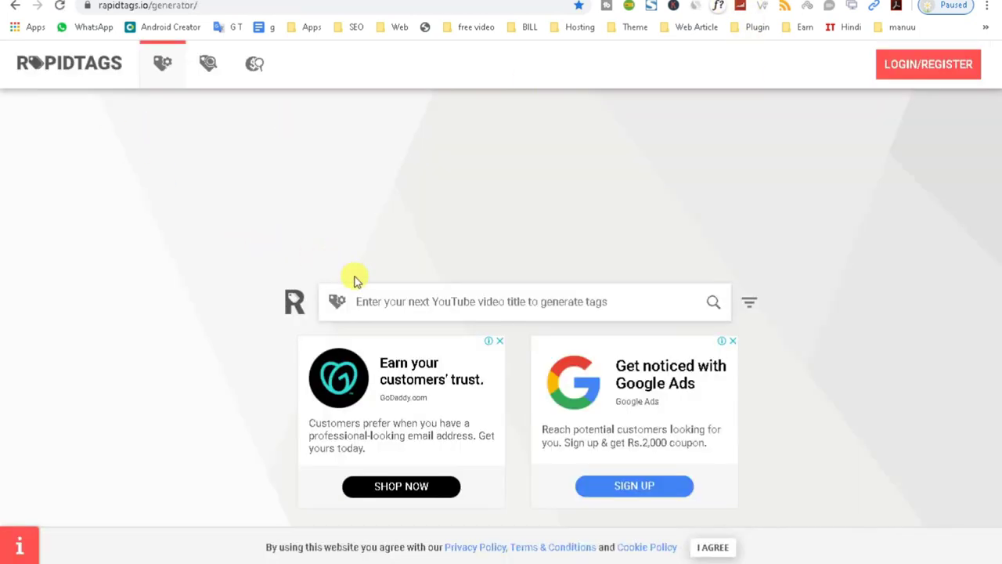
key("ctrl+v")
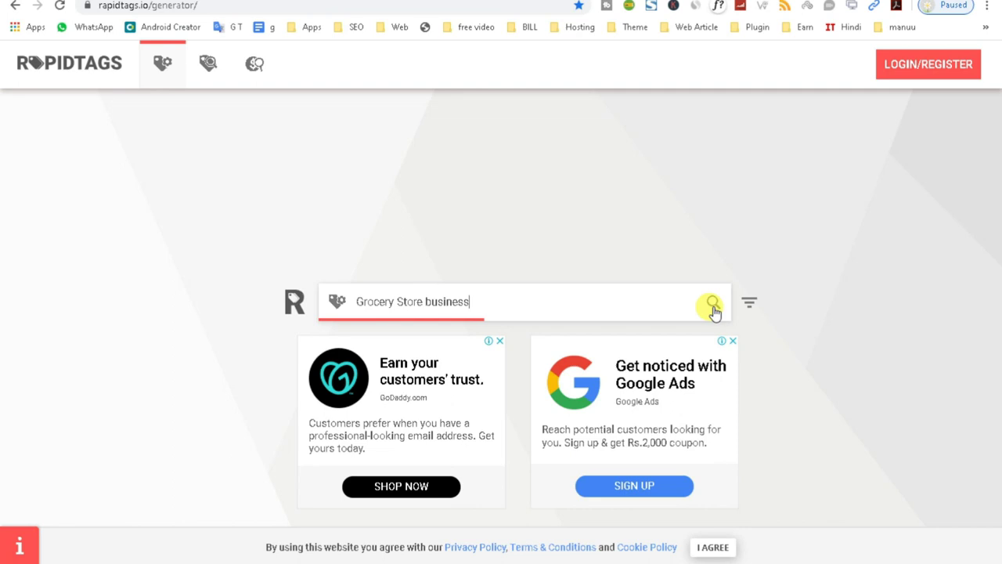
left_click(713, 307)
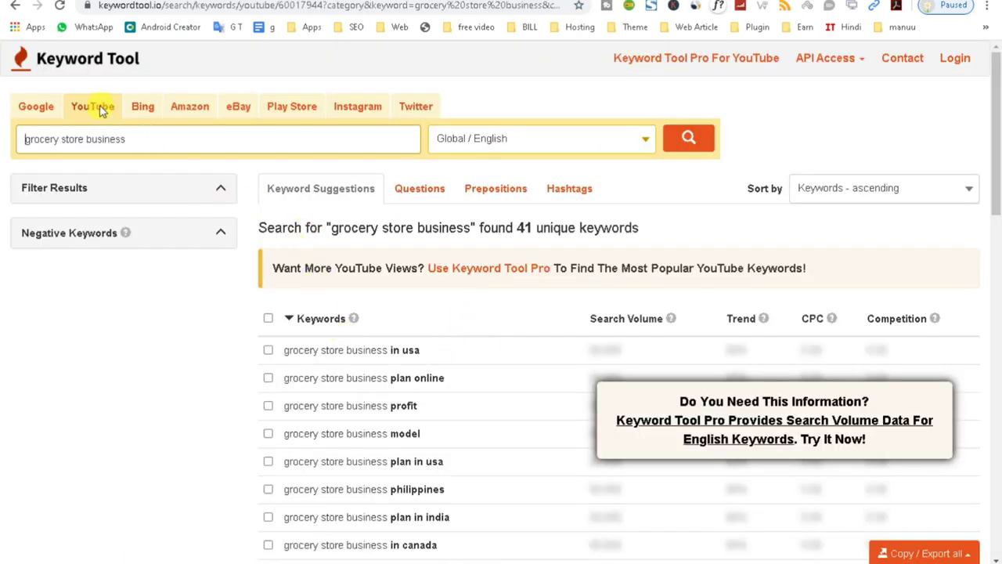
- Look through Keyword Tool's suggestions for "grocery store business"
scroll(427, 385, "down", 1)
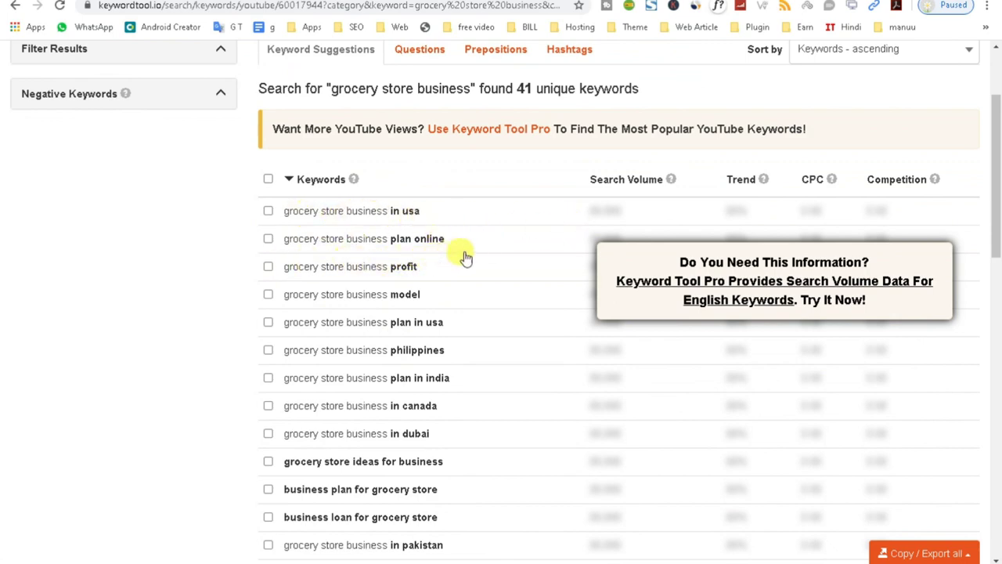
scroll(444, 428, "down", 2)
scroll(443, 429, "down", 10)
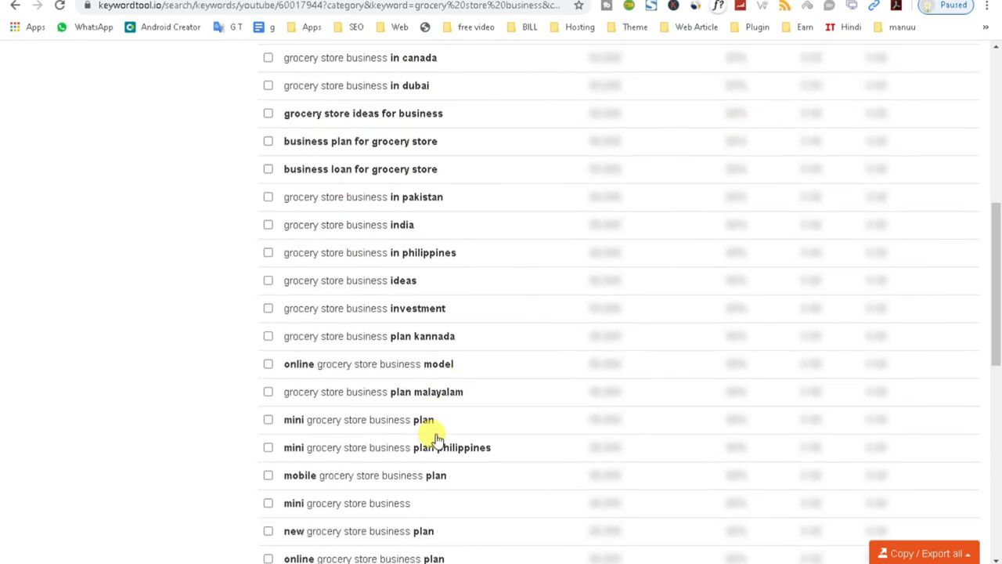
scroll(368, 230, "up", 15)
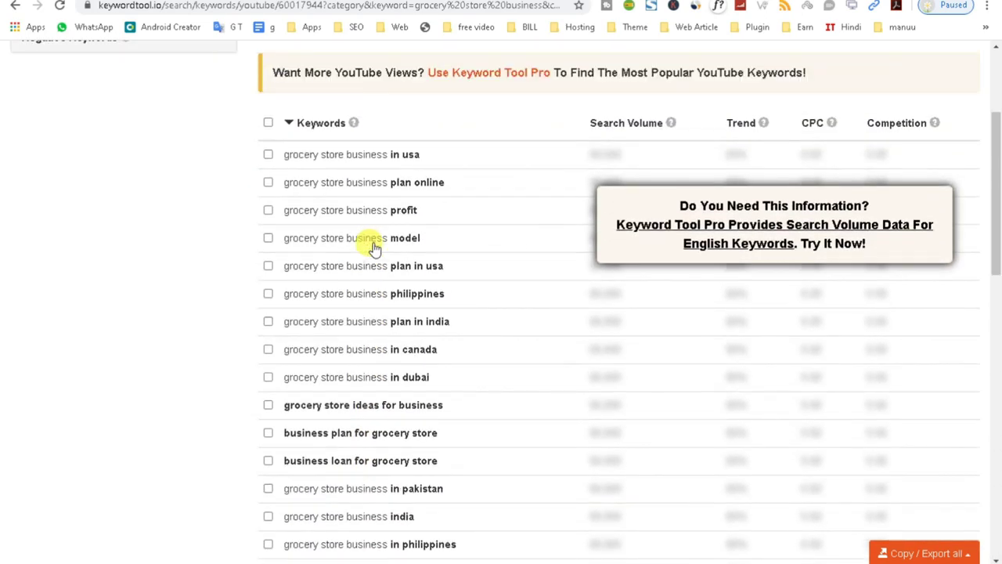
scroll(373, 247, "up", 3)
- Copy "Grocery Store" from the video title and search for it in Keyword Tool for YouTube in a new tab
left_click(579, 0)
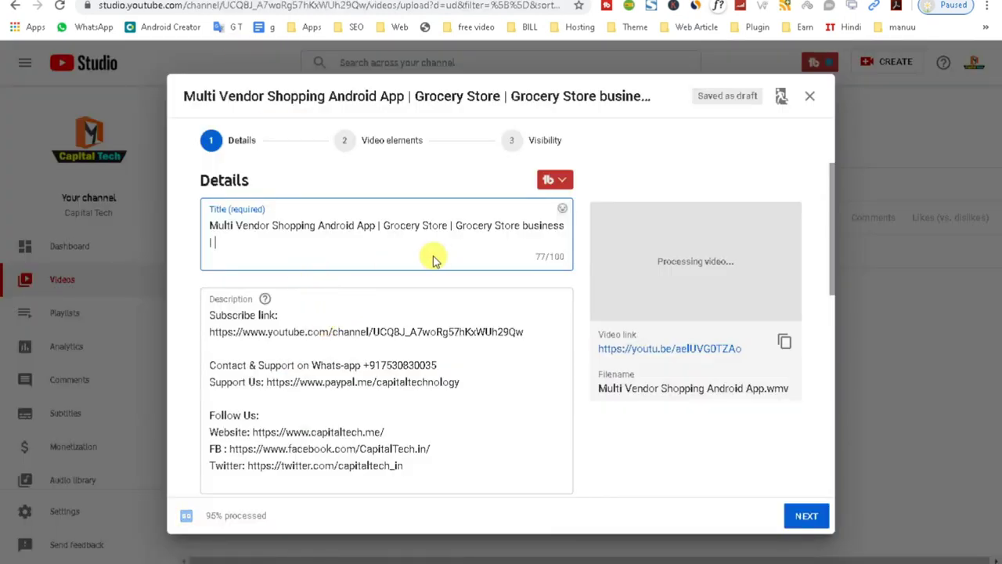
left_click_drag(383, 227, 442, 226)
key("ctrl+c")
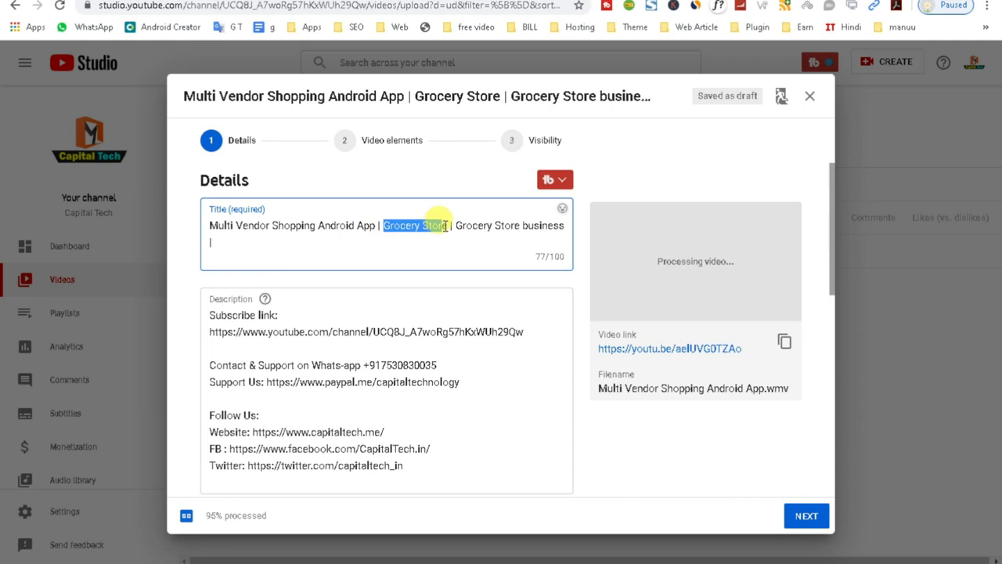
key("ctrl+Tab")
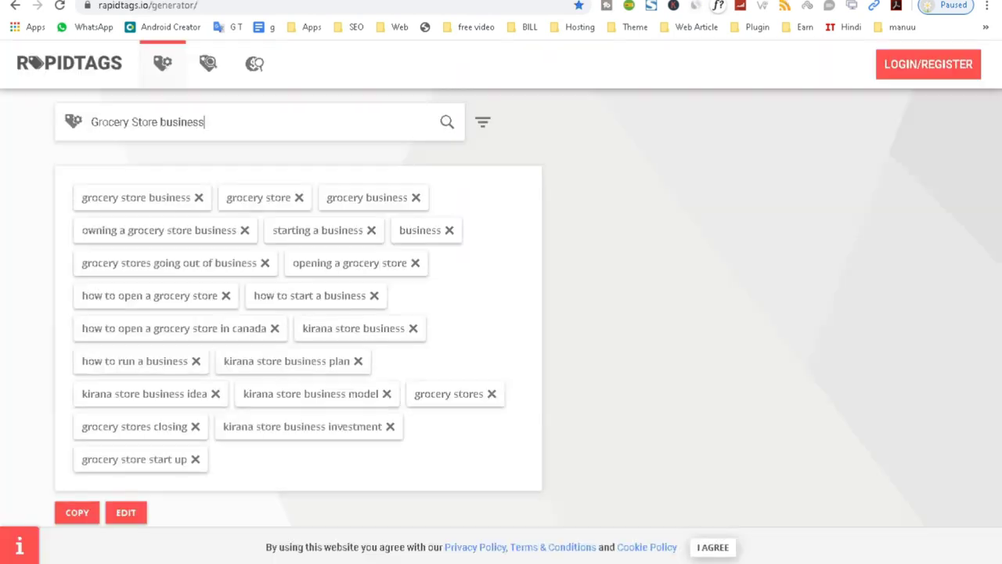
key("ctrl+t")
type("key")
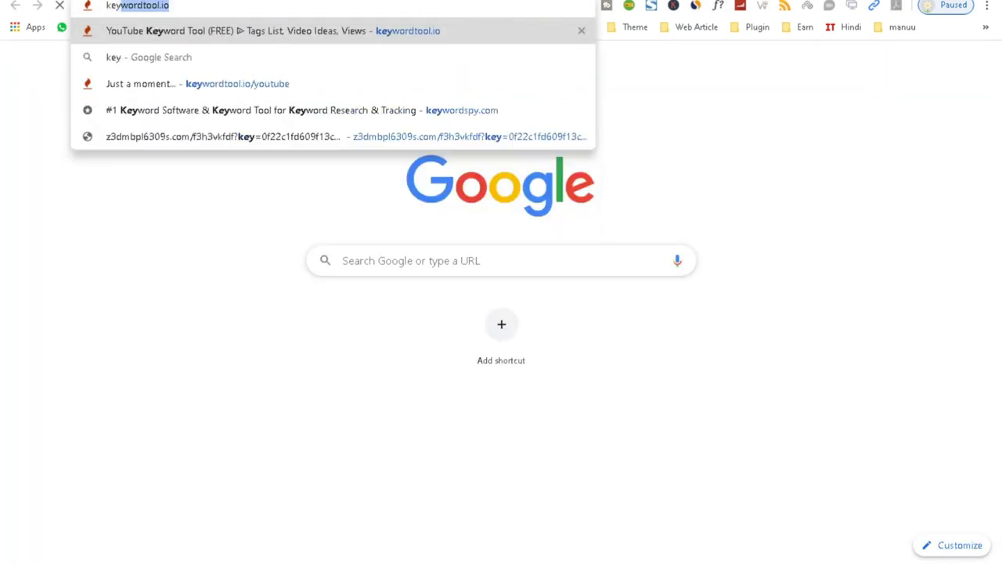
key("Return")
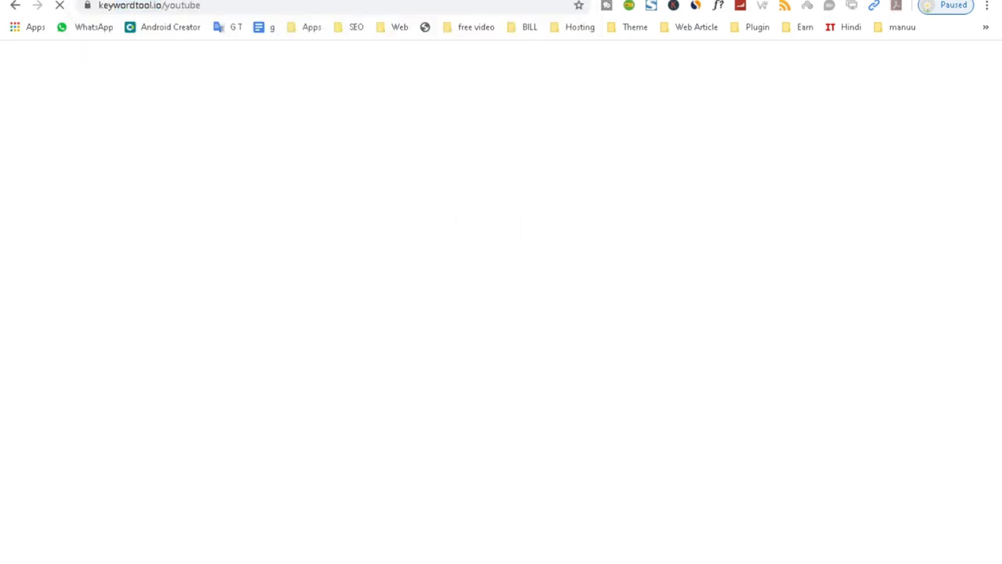
left_click(250, 298)
key("ctrl+v")
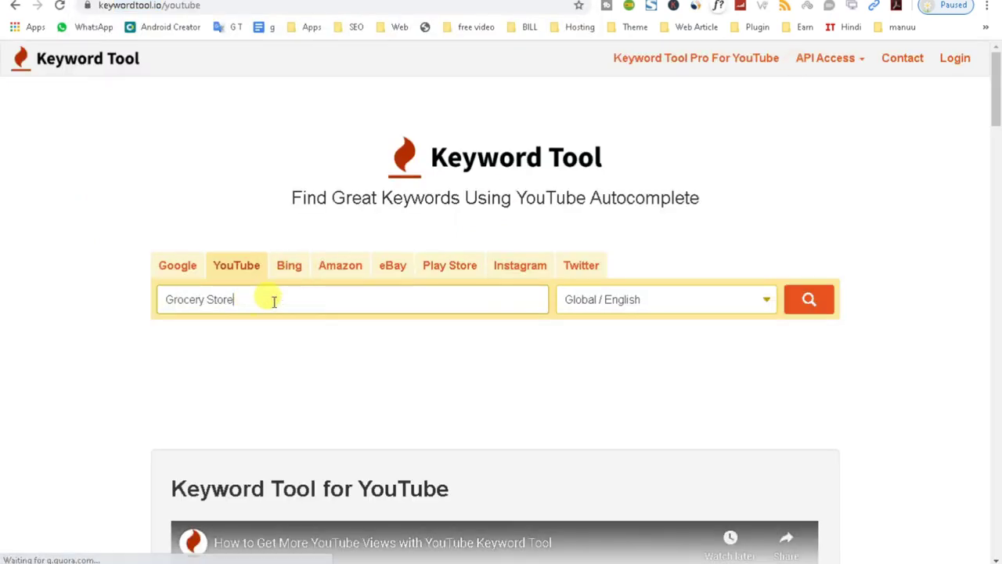
left_click(798, 307)
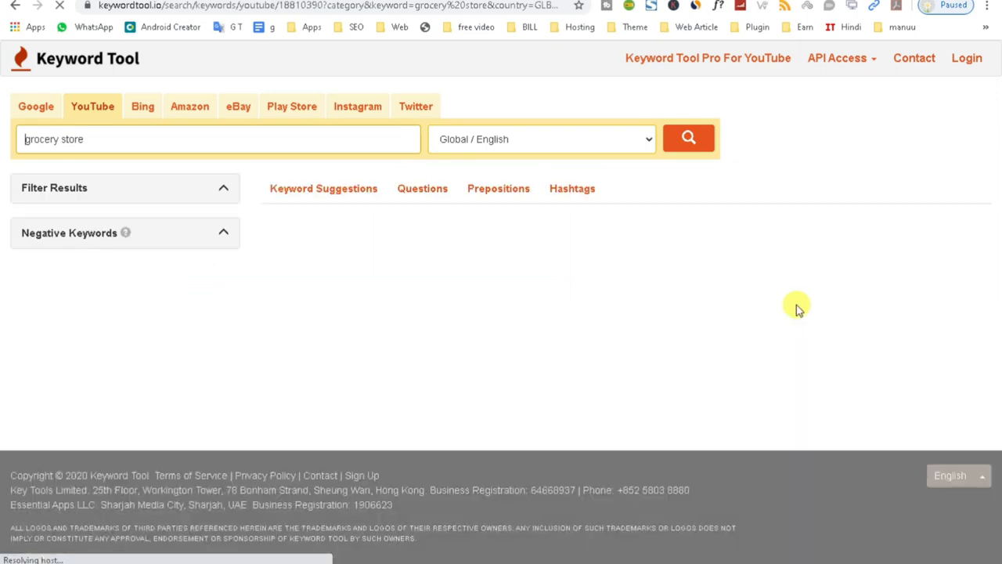
- Open the Rapidtags tag generator in another new tab
key("ctrl+t")
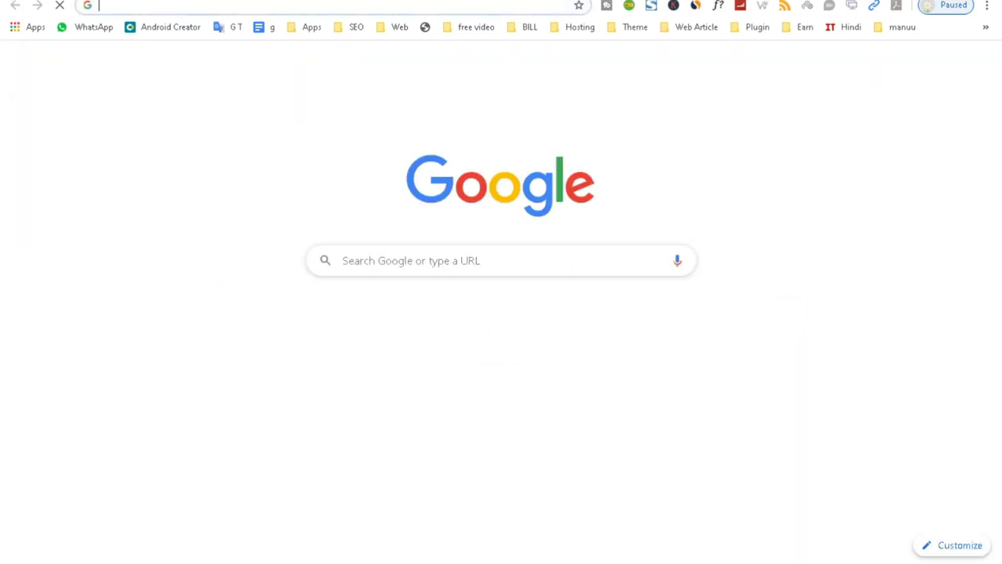
type("radheindiangrocery.com")
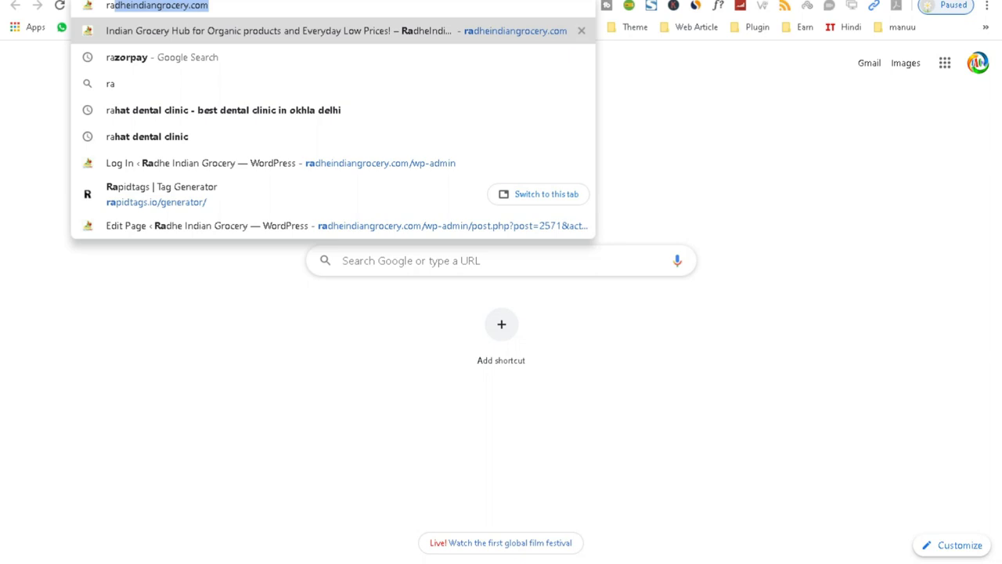
left_click(206, 195)
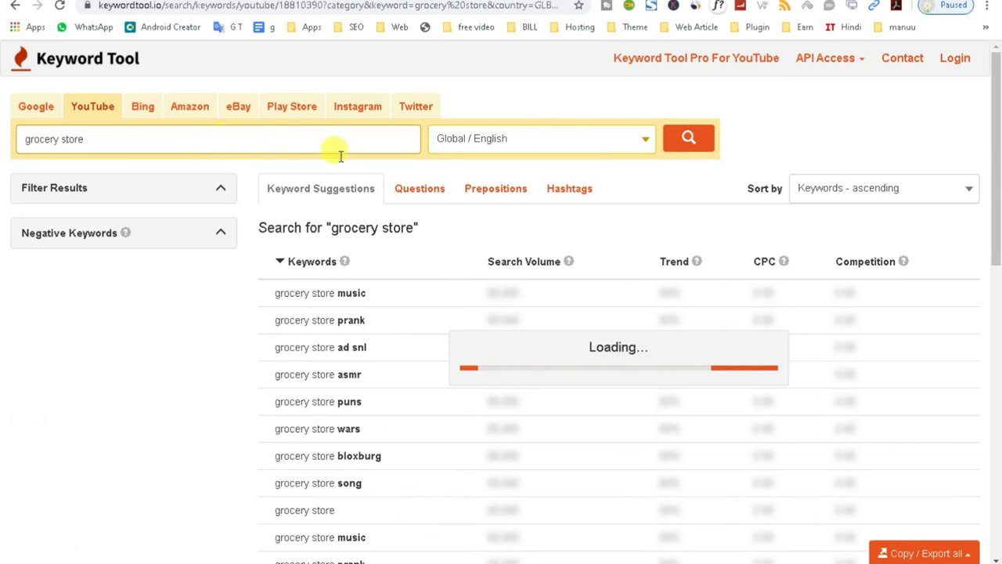
- Select the suggestions "grocery store wars", "grocery store ads" and "grocery store business" in the Keyword Tool results
scroll(284, 375, "down", 1)
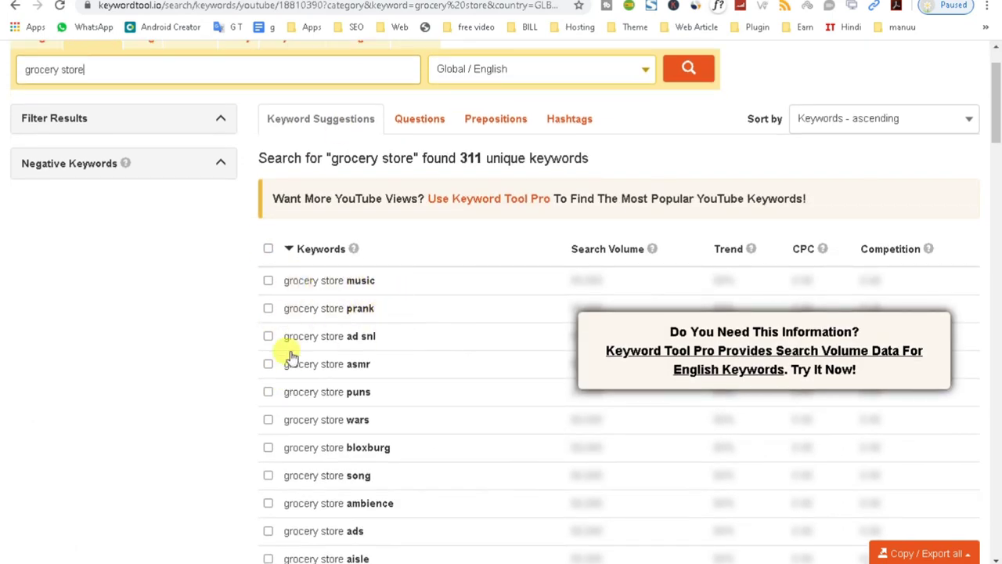
scroll(392, 368, "down", 4)
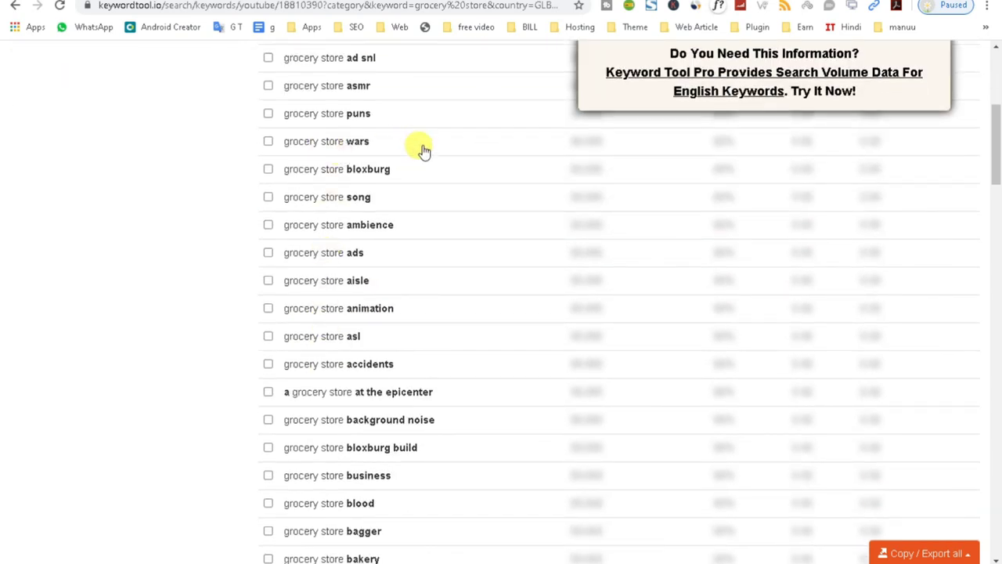
left_click(268, 143)
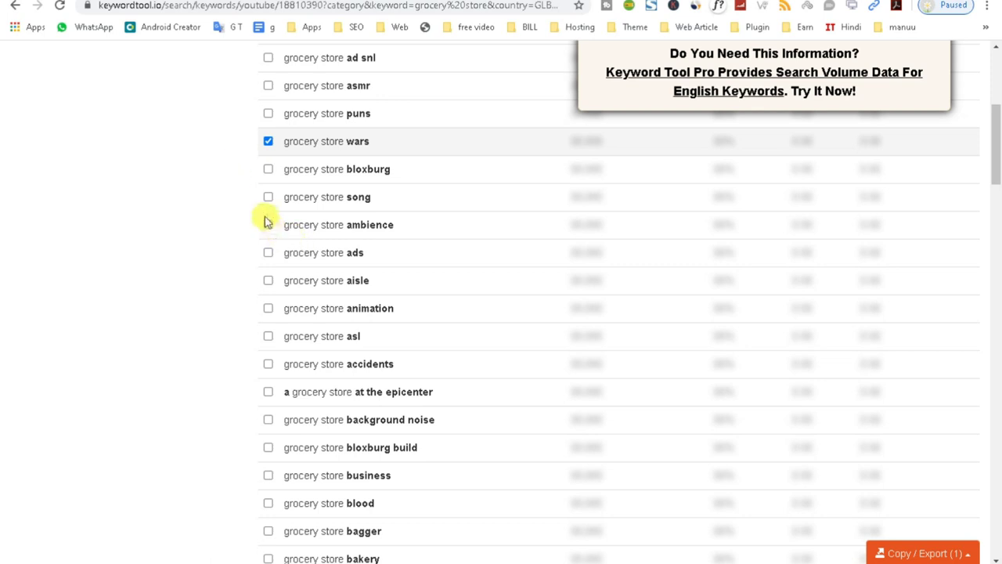
left_click(268, 254)
scroll(232, 335, "down", 3)
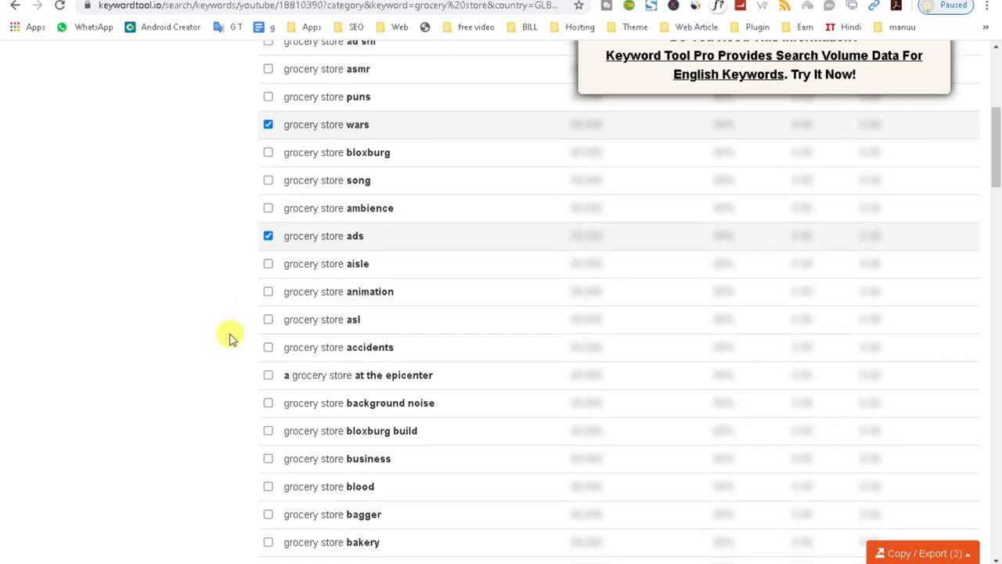
left_click(269, 336)
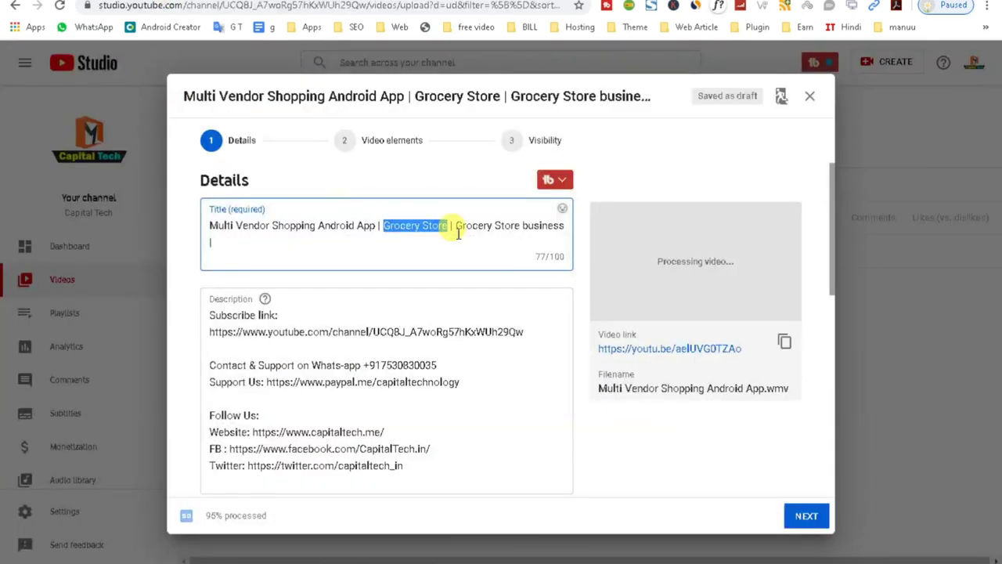
- Enter the copied keyword "Grocery Store" as the video title in the new Rapidtags generator page
left_click_drag(457, 224, 565, 227)
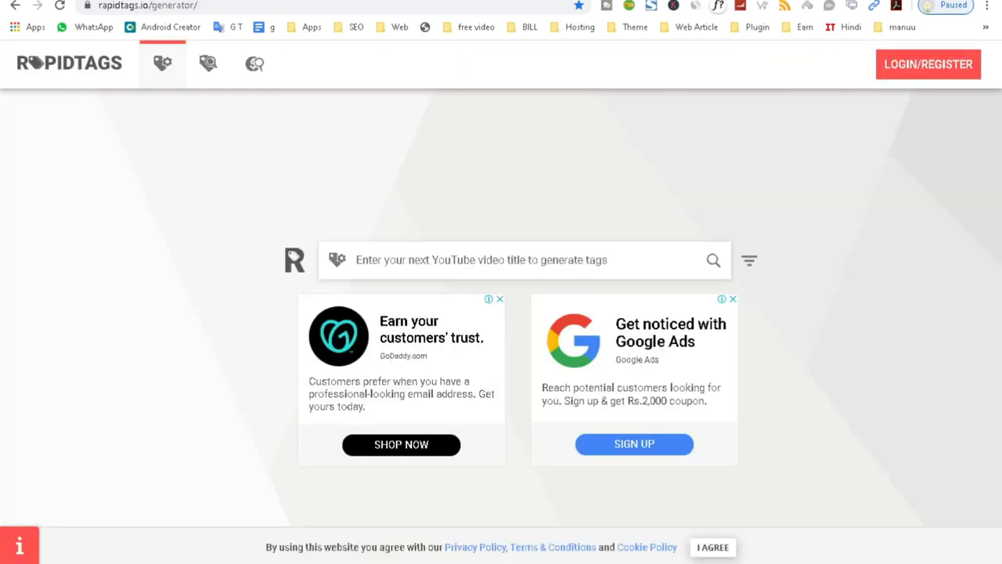
left_click(393, 249)
key("ctrl+v")
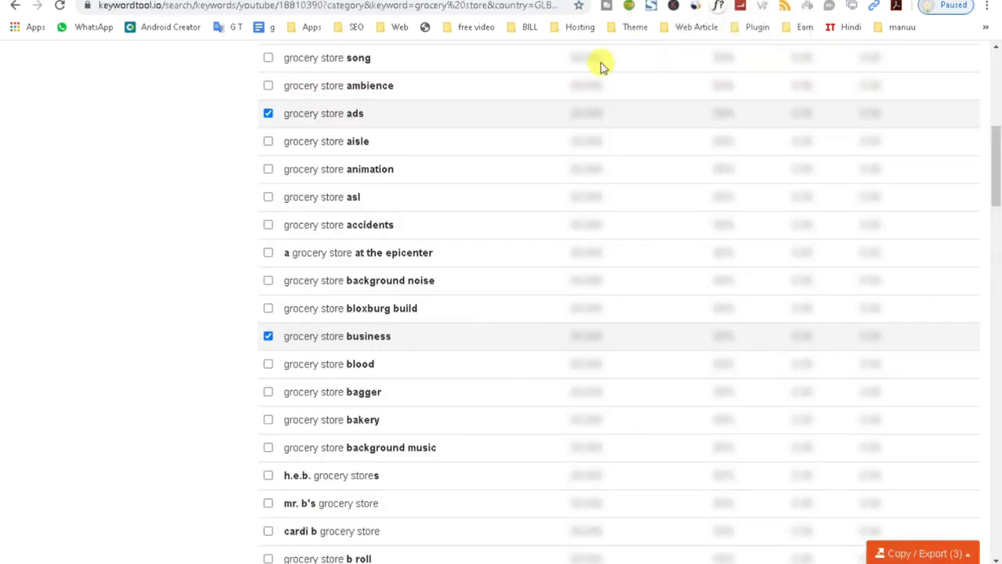
- Add "grocery store bakery" and "grocery store bagger" to the selected keywords in Keyword Tool
scroll(403, 407, "down", 1)
scroll(399, 396, "down", 1)
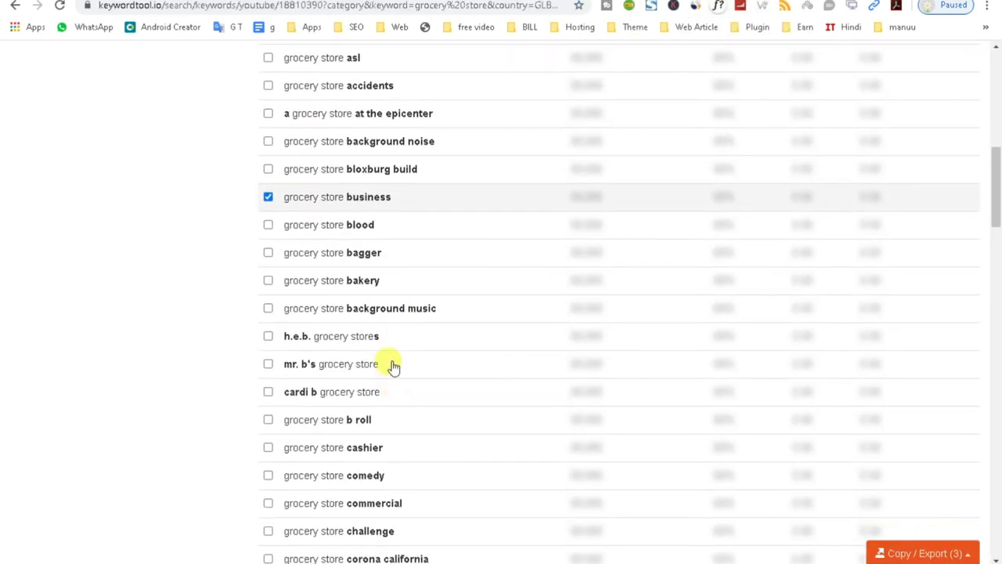
left_click(268, 283)
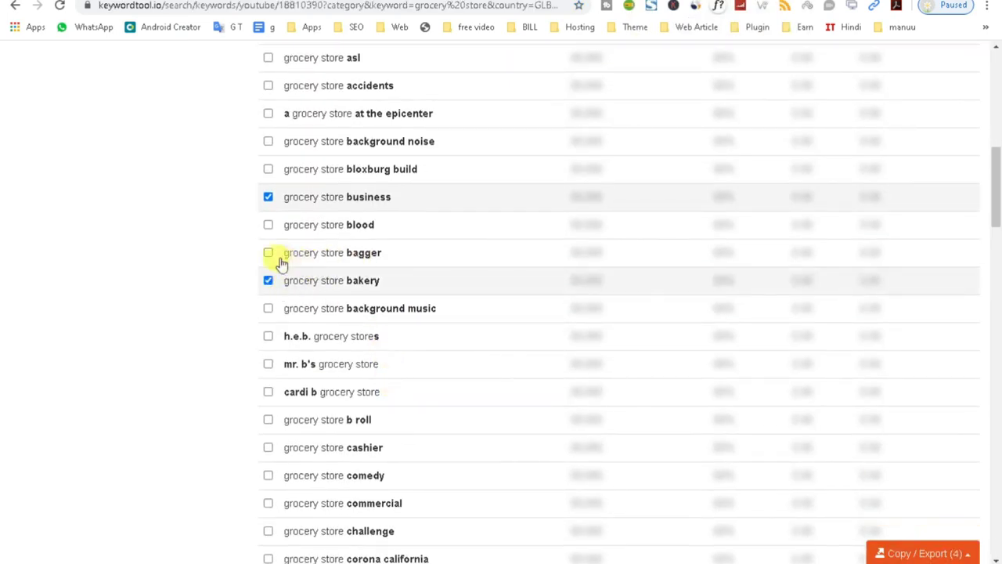
left_click(268, 253)
- Look through the rest of the "grocery store" keyword suggestions for further relevant terms
scroll(258, 460, "down", 1)
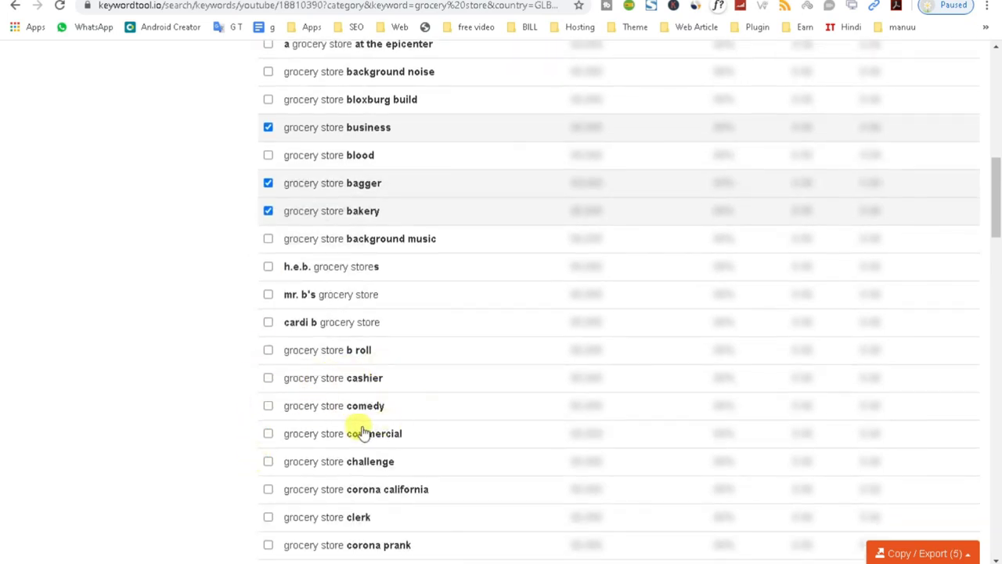
scroll(364, 433, "down", 3)
scroll(360, 435, "down", 3)
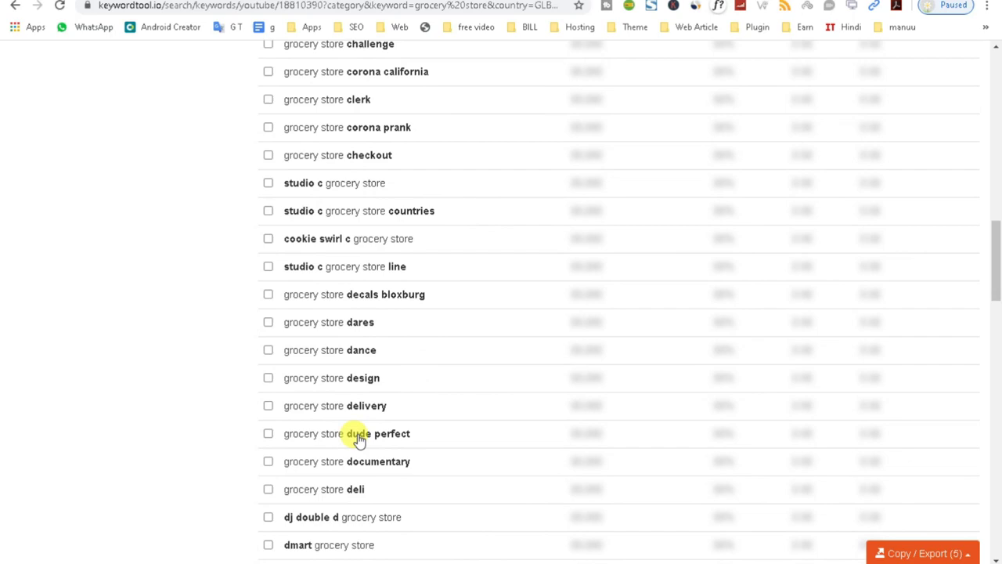
scroll(357, 440, "down", 3)
scroll(356, 440, "down", 5)
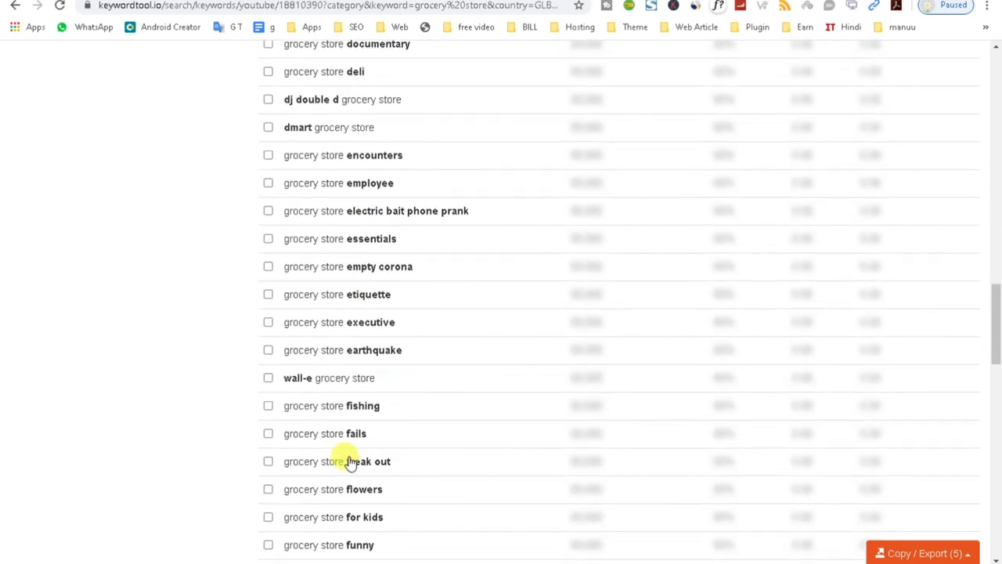
scroll(856, 311, "up", 7)
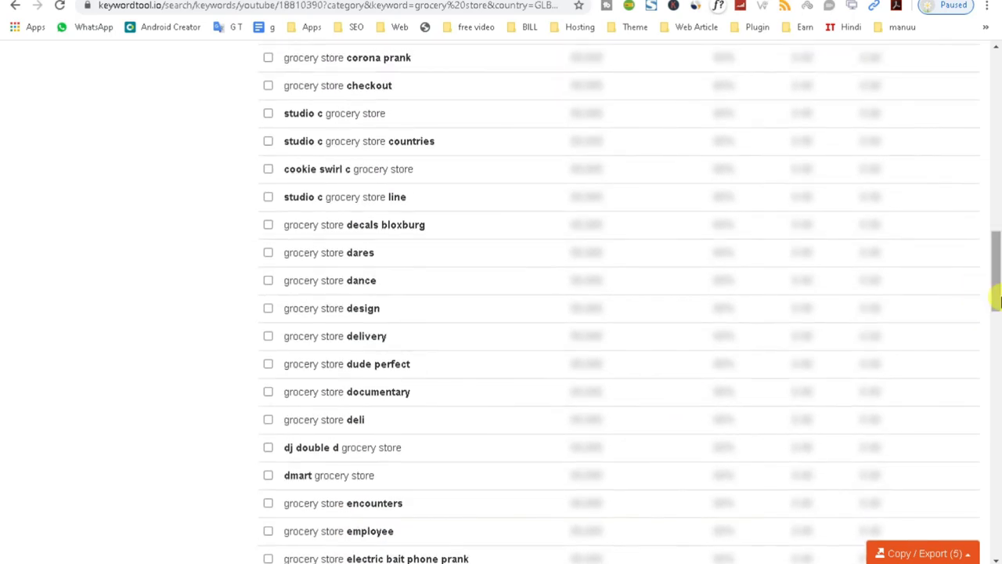
left_click_drag(997, 291, 997, 86)
scroll(653, 337, "down", 3)
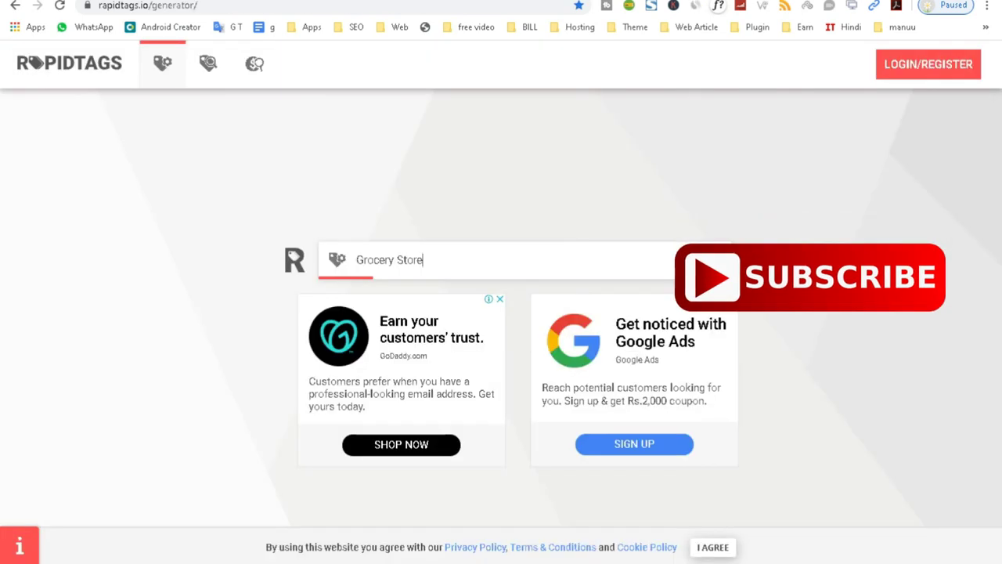
- Generate the Rapidtags tags for "Grocery Store", and open the Ubersuggest keyword ideas page on app.neilpatel.com in a new tab
key("Return")
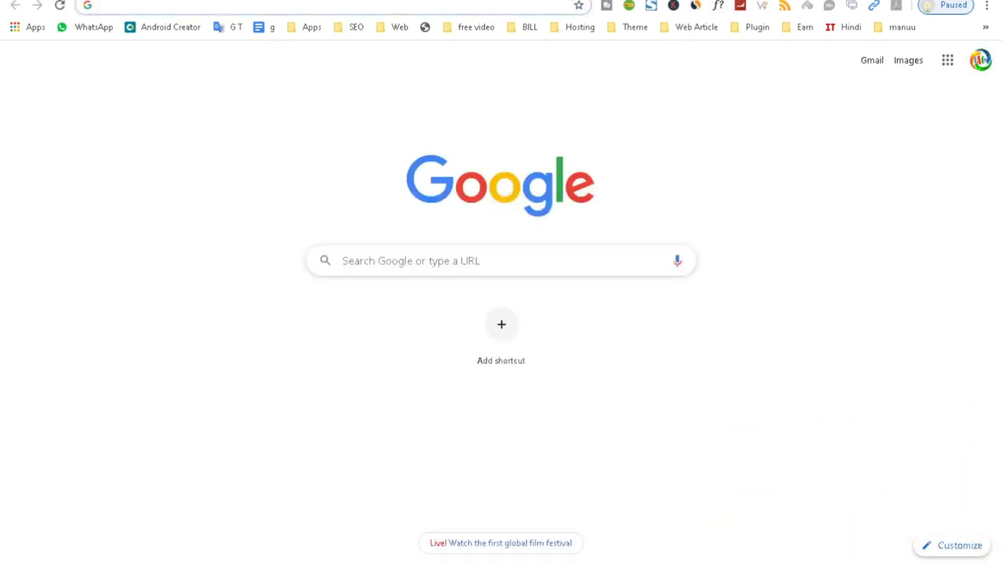
type("na")
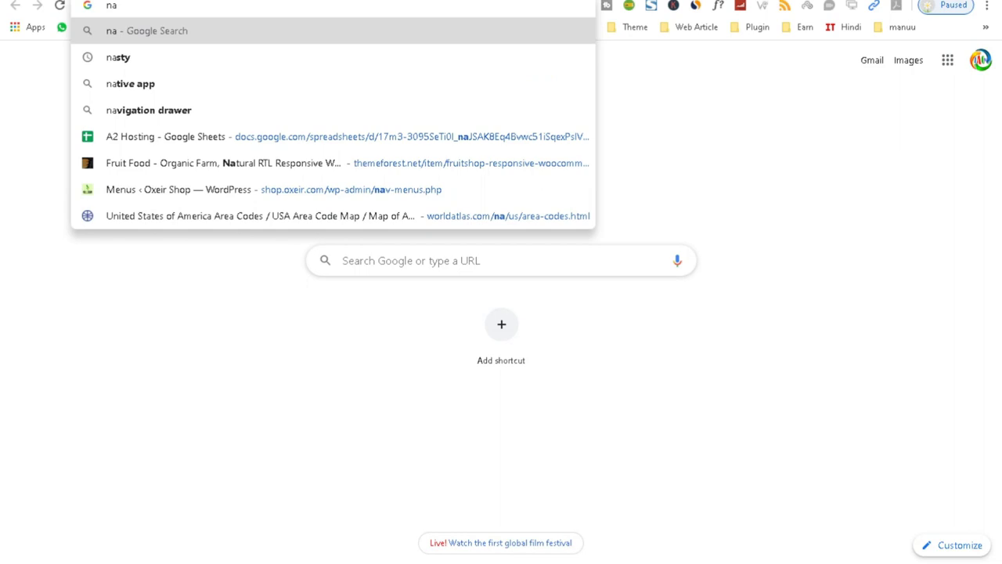
type("i")
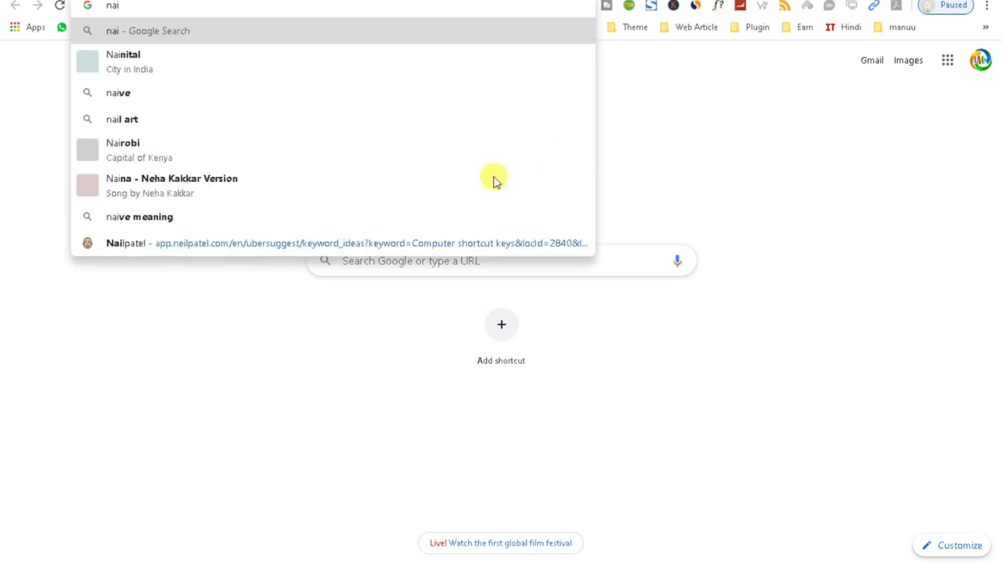
left_click(369, 240)
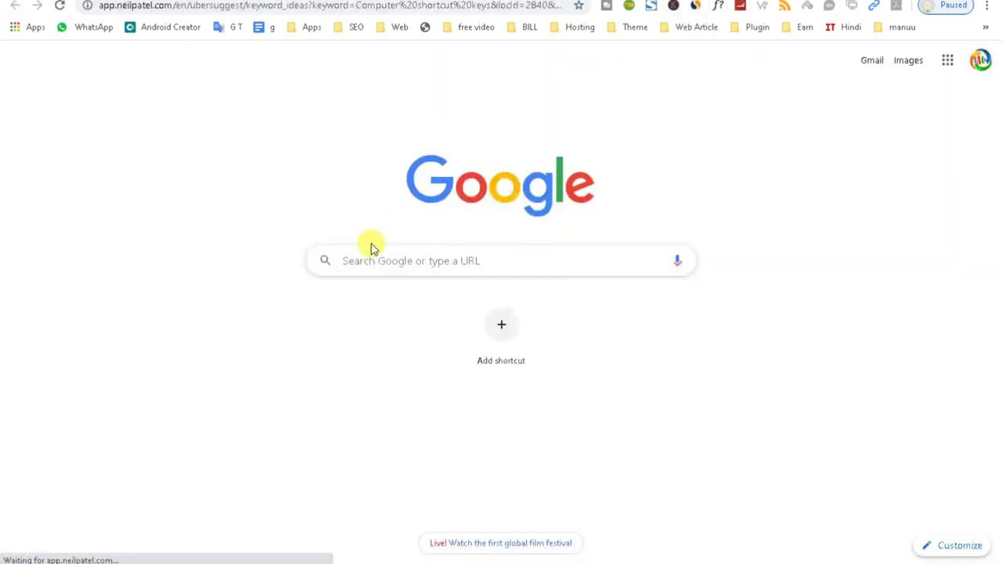
left_click(141, 6)
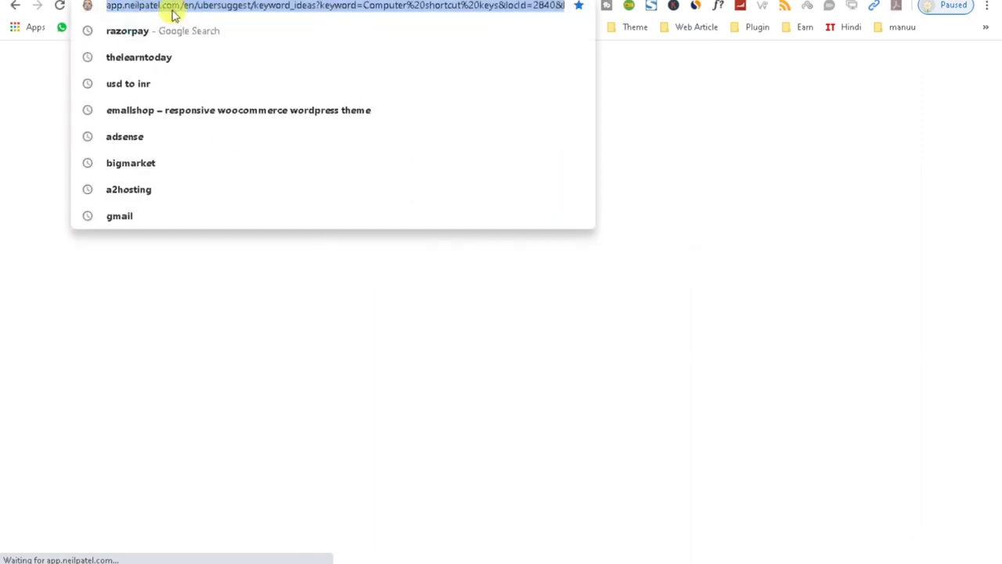
key("Return")
left_click_drag(211, 6, 608, 6)
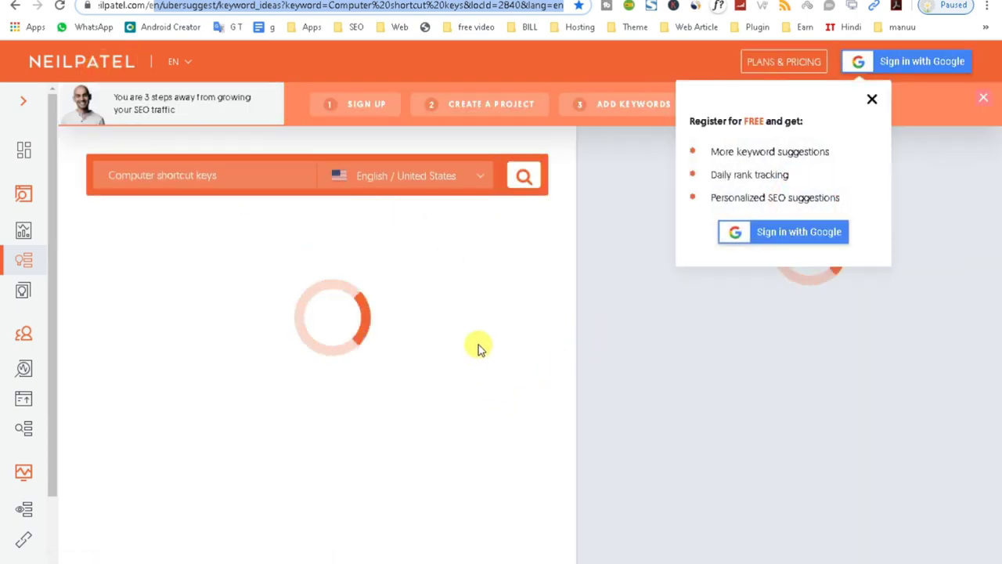
- Search Ubersuggest keyword ideas for "Grocery Store" in place of the existing search term
left_click(144, 169)
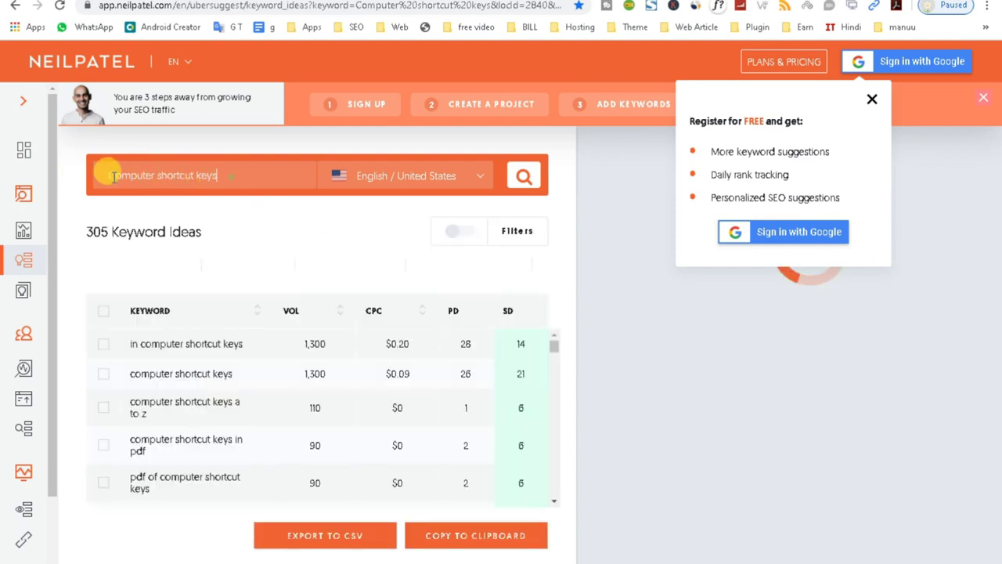
triple_click(178, 174)
type("Grocery Store")
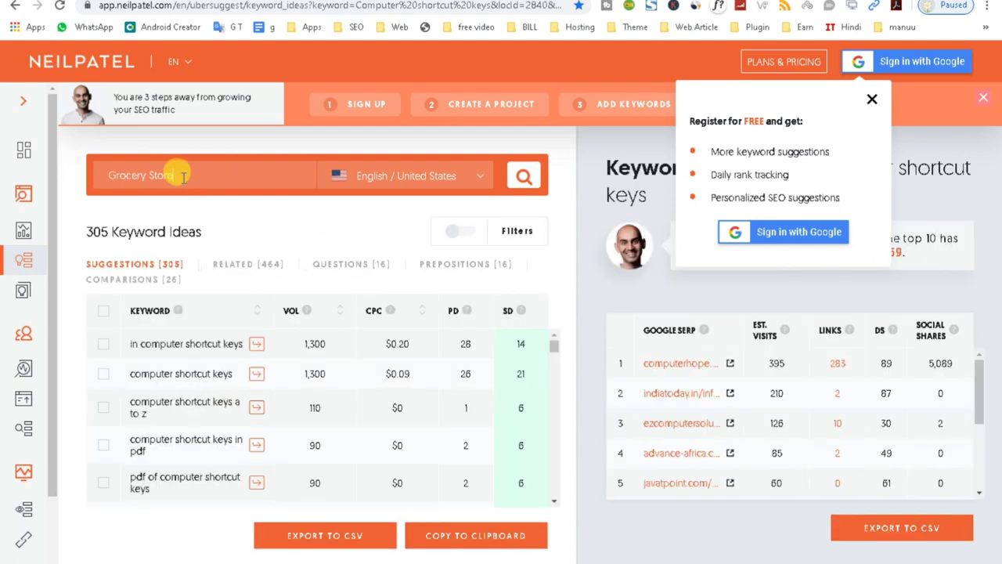
left_click(522, 175)
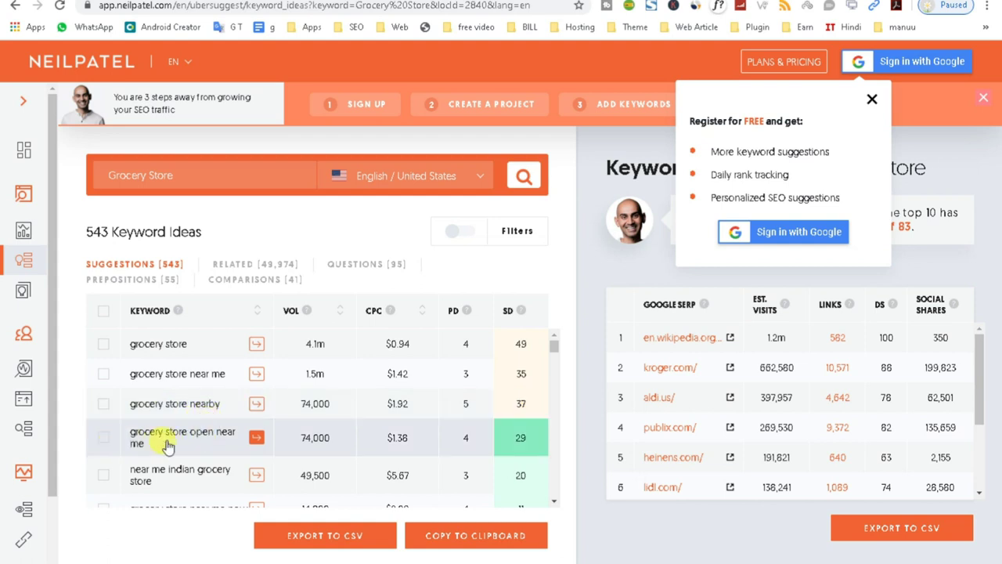
- Examine the "Grocery Store" keyword ideas and the social shares of the top-ranking sites in Ubersuggest
scroll(148, 475, "down", 1)
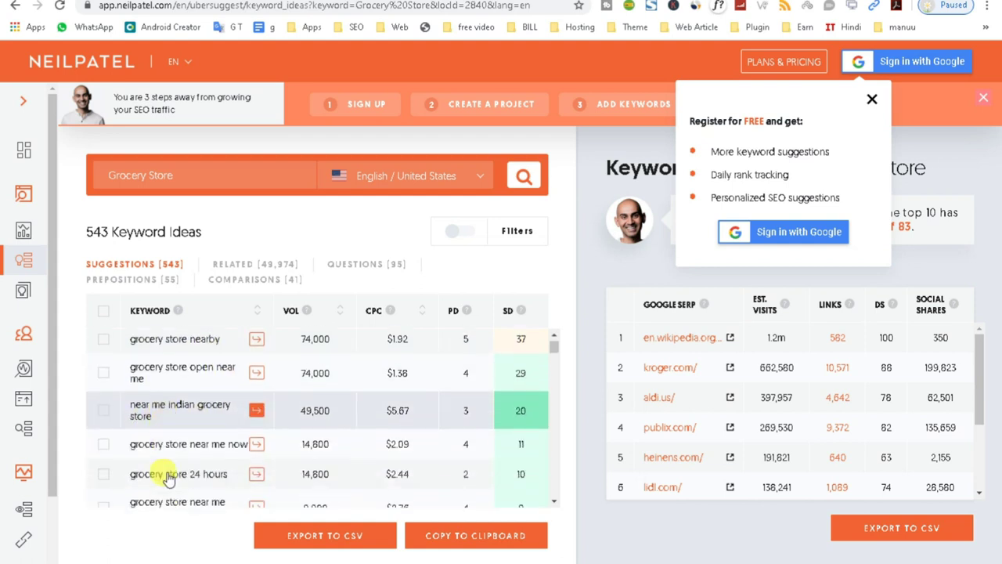
scroll(705, 376, "down", 5)
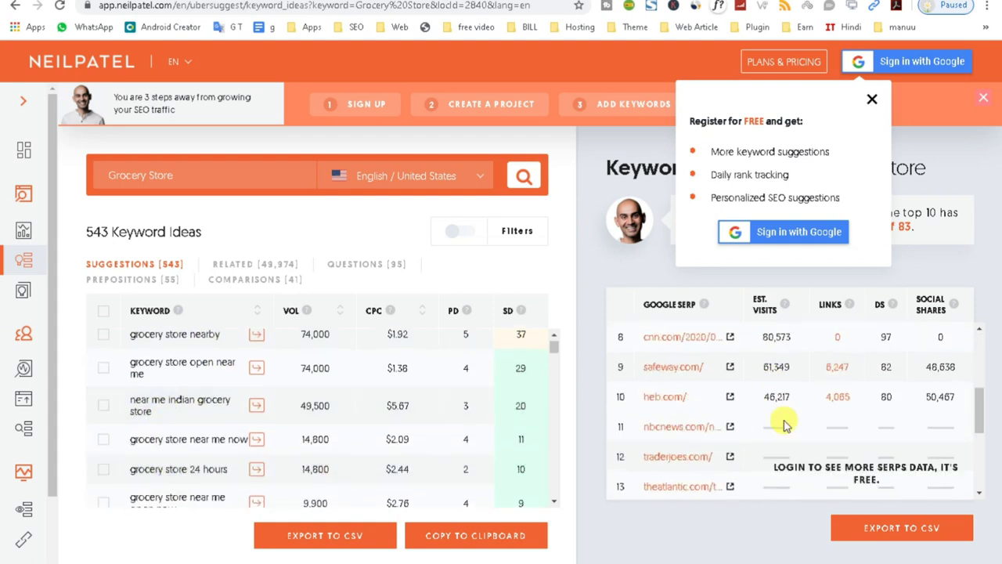
scroll(731, 436, "up", 5)
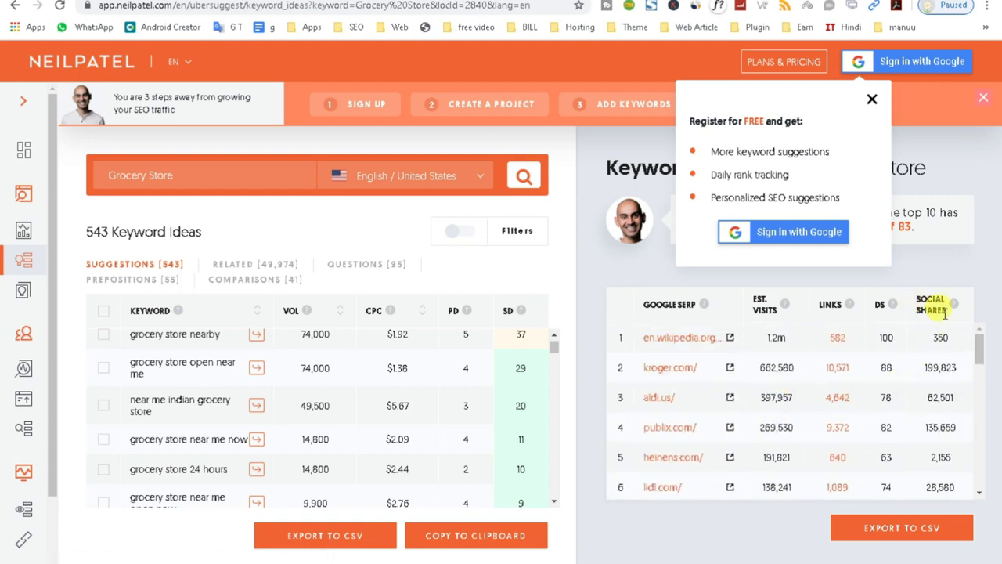
double_click(935, 368)
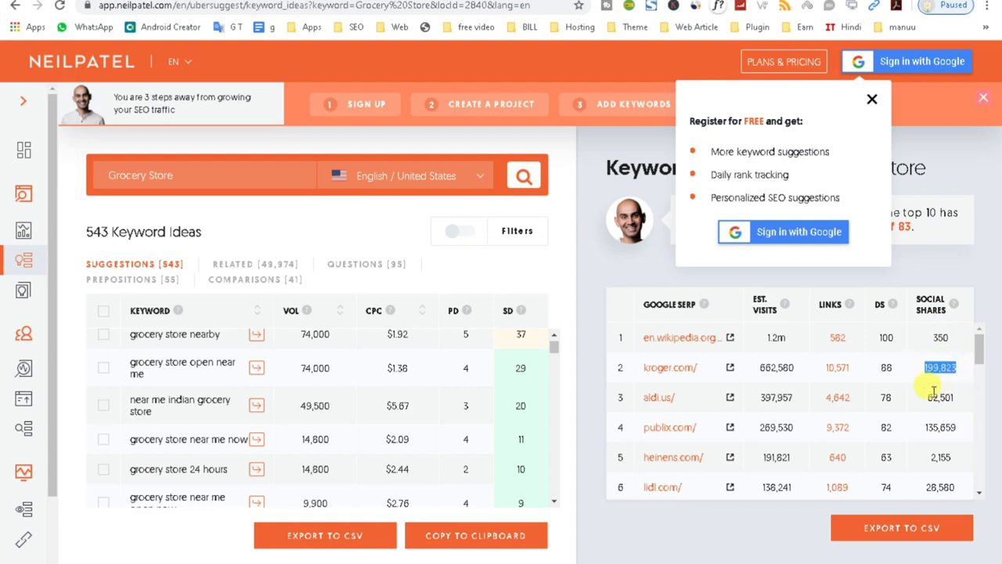
left_click_drag(930, 398, 953, 397)
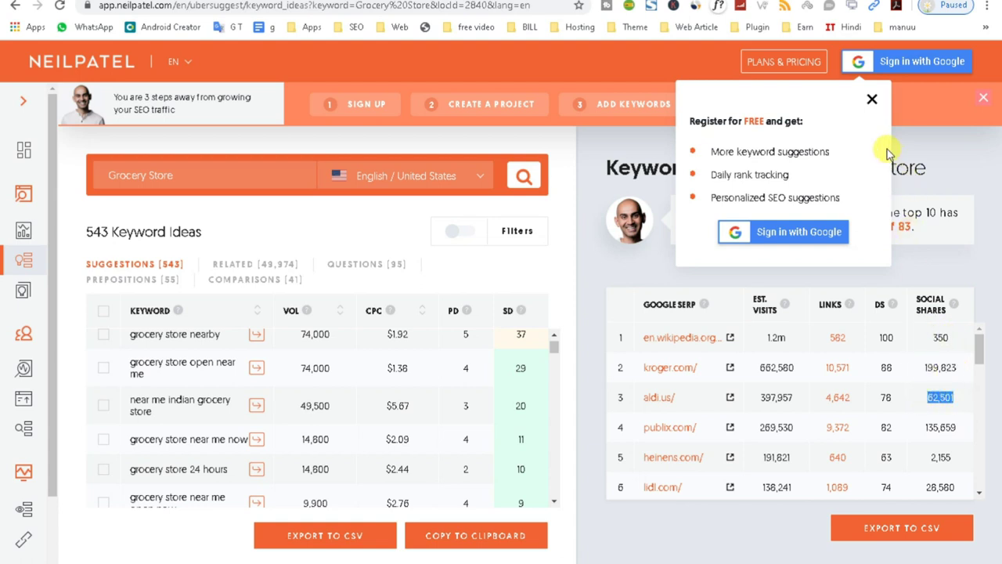
- Close the registration pop-up and try to copy the ideas "grocery store nearby", "grocery store open near me" and "grocery store 24 hours"
left_click(871, 98)
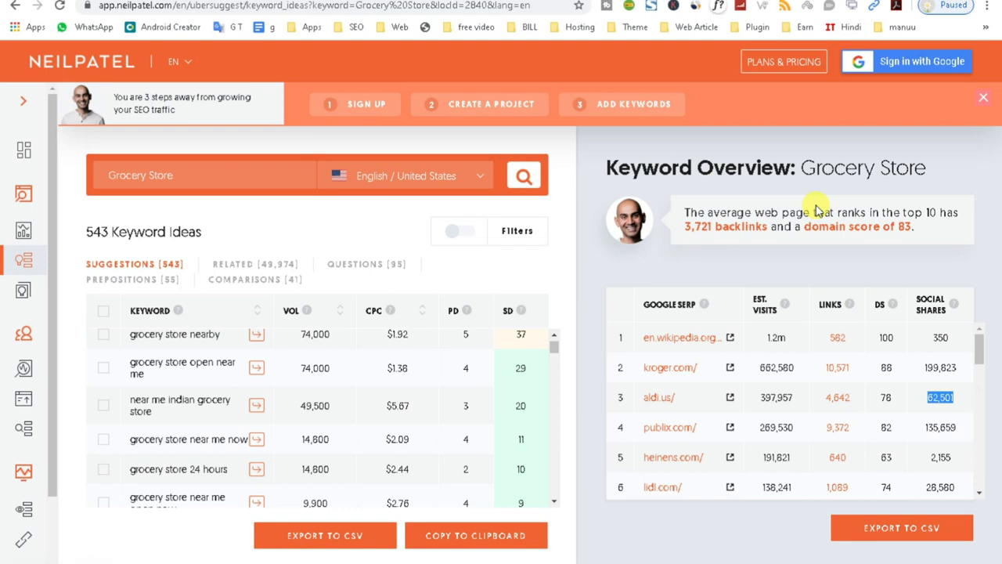
left_click(103, 335)
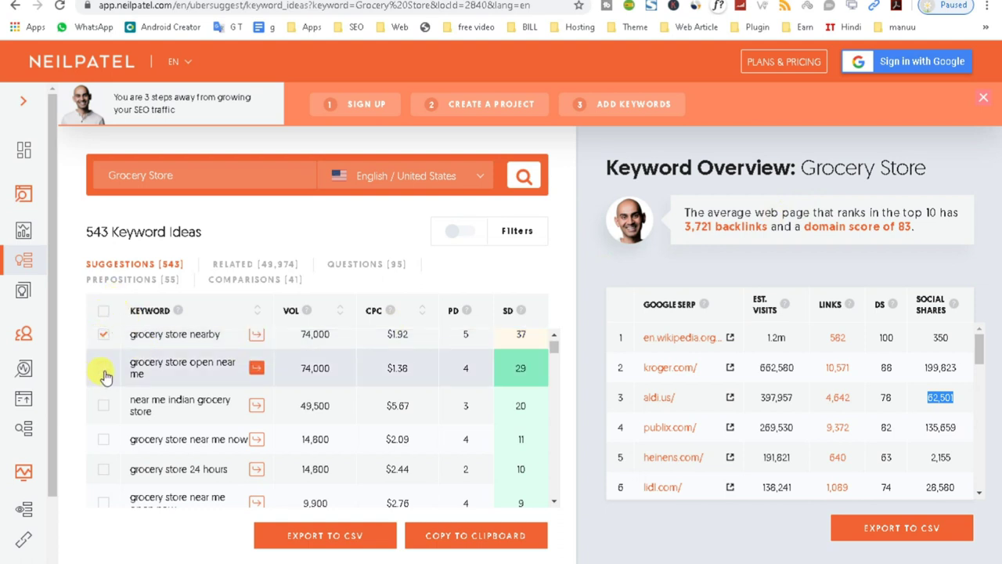
left_click(104, 370)
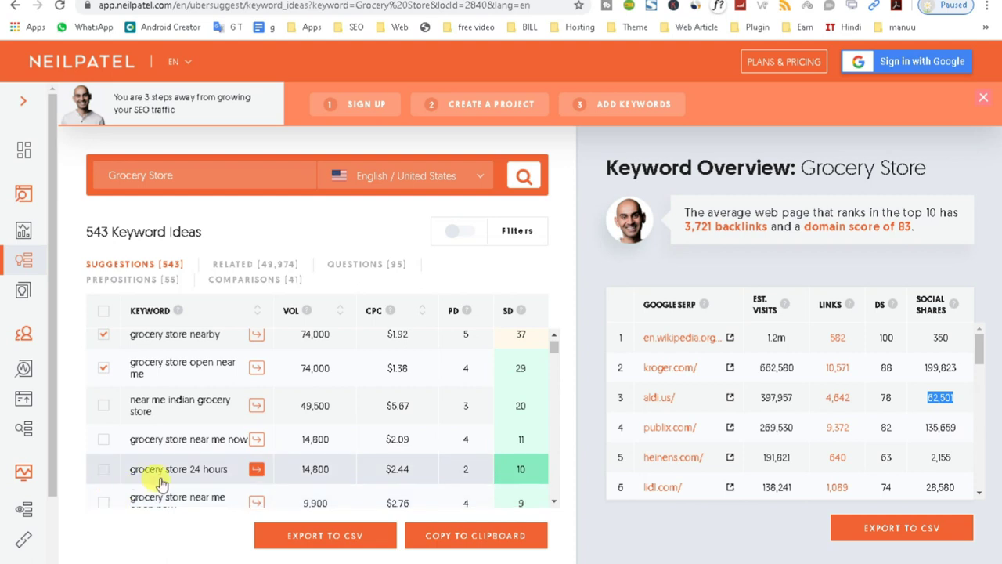
left_click(103, 471)
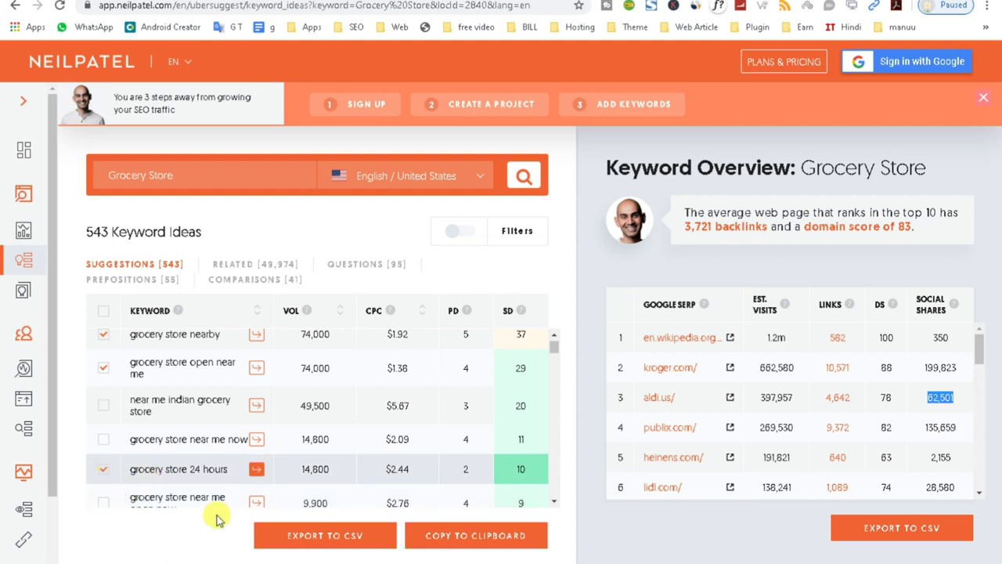
left_click(459, 540)
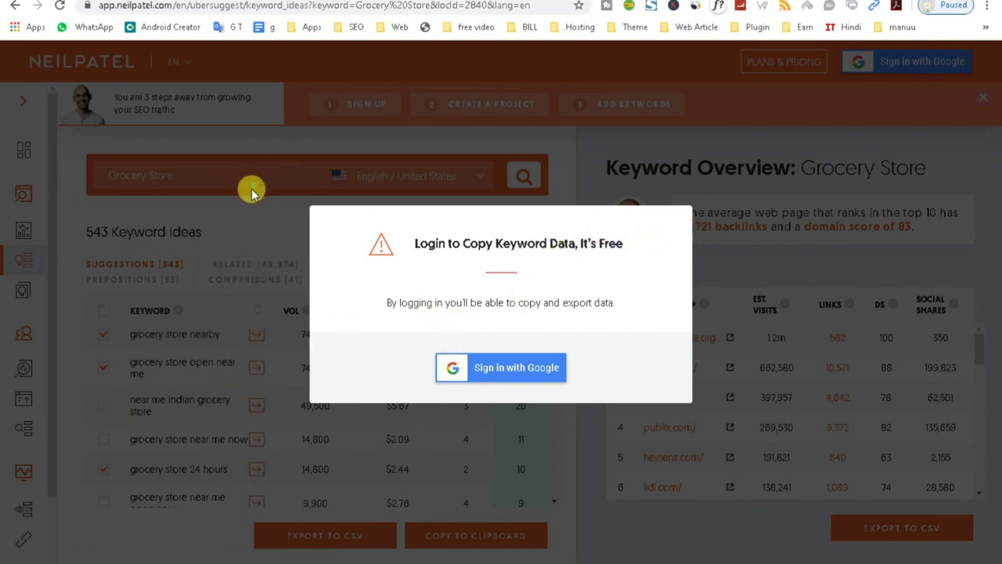
- Switch to Rapidtags, remove the "business" tag from the "Grocery Store business" results and copy the remaining tags
key("ctrl+Tab")
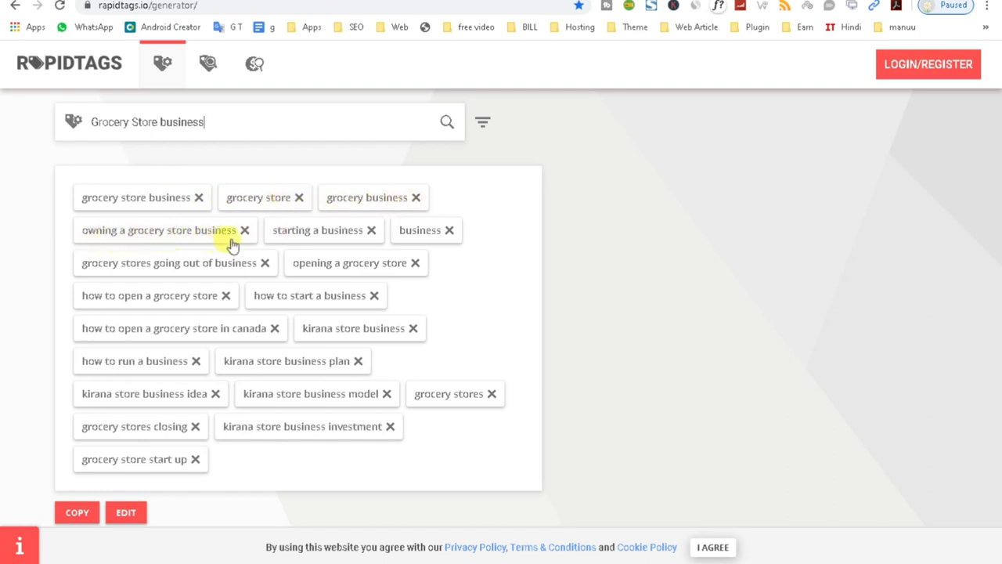
left_click(449, 230)
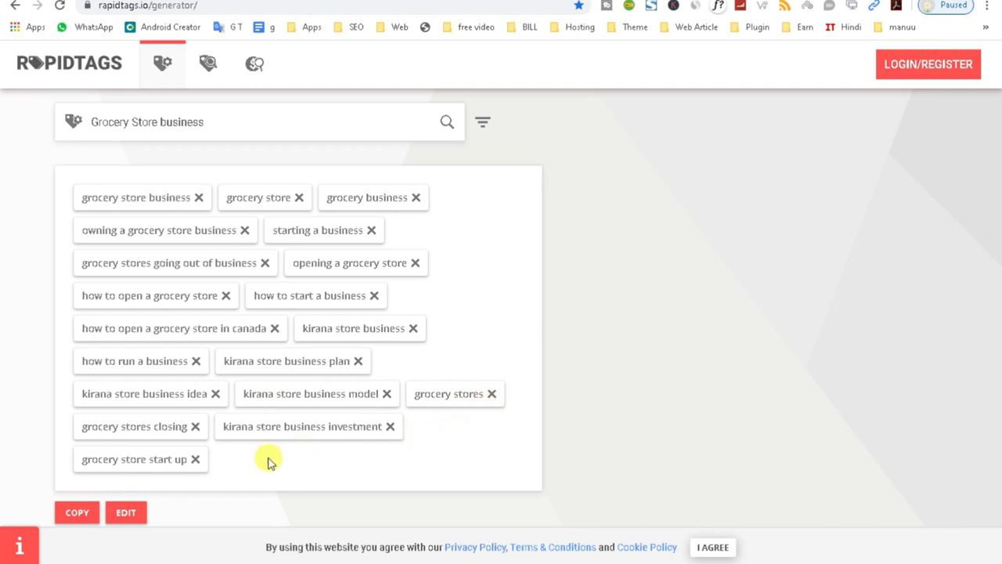
left_click(75, 514)
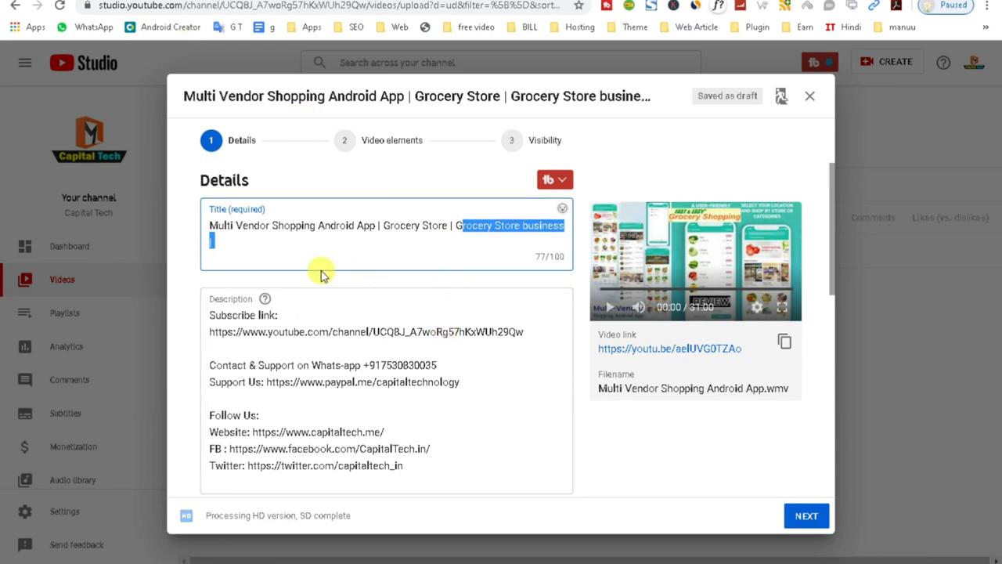
- In YouTube Studio, append "Grocery Android App" to the end of the video title, correcting the spelling of "Grocery"
scroll(418, 348, "down", 2)
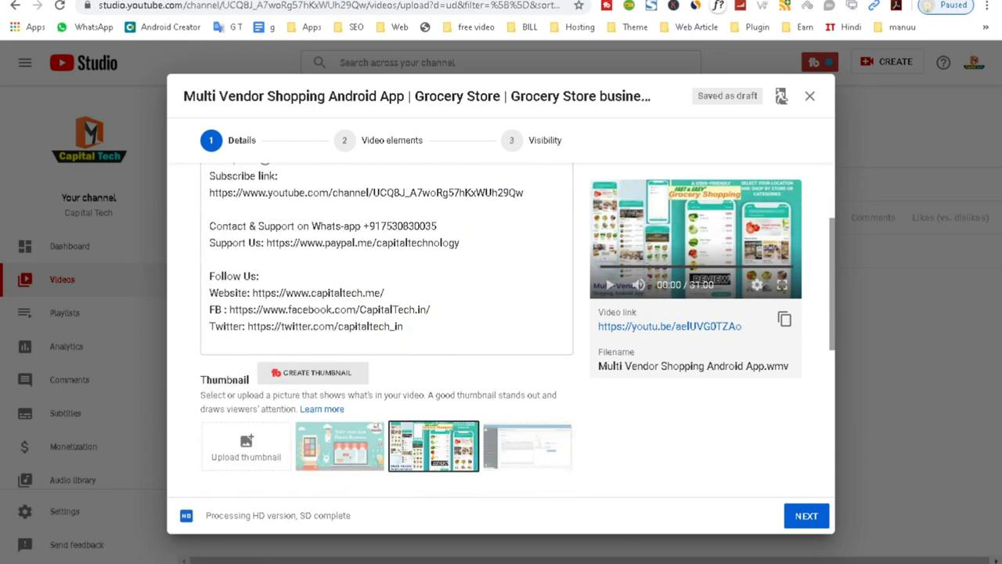
scroll(283, 263, "up", 1)
scroll(283, 262, "up", 2)
left_click(223, 238)
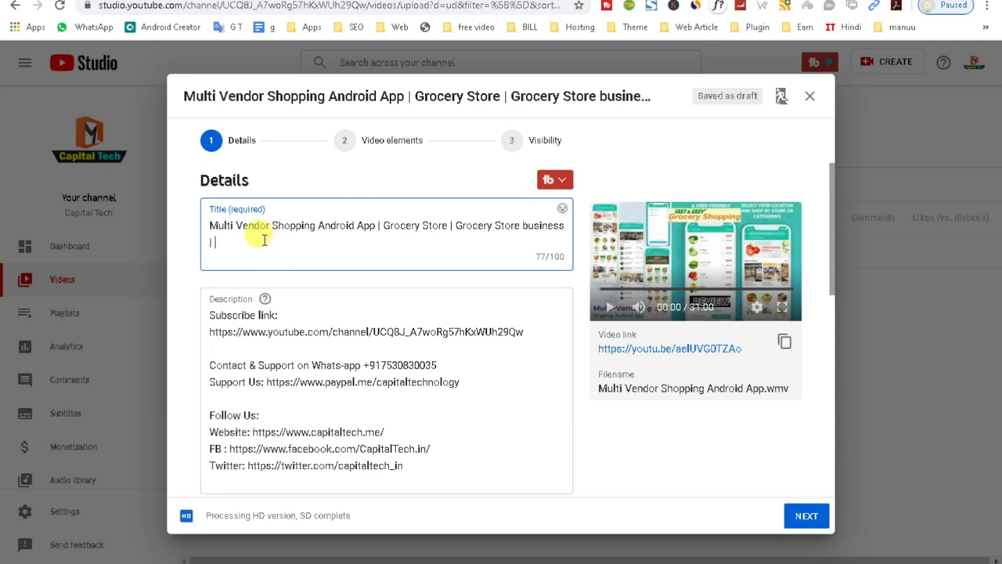
type("G")
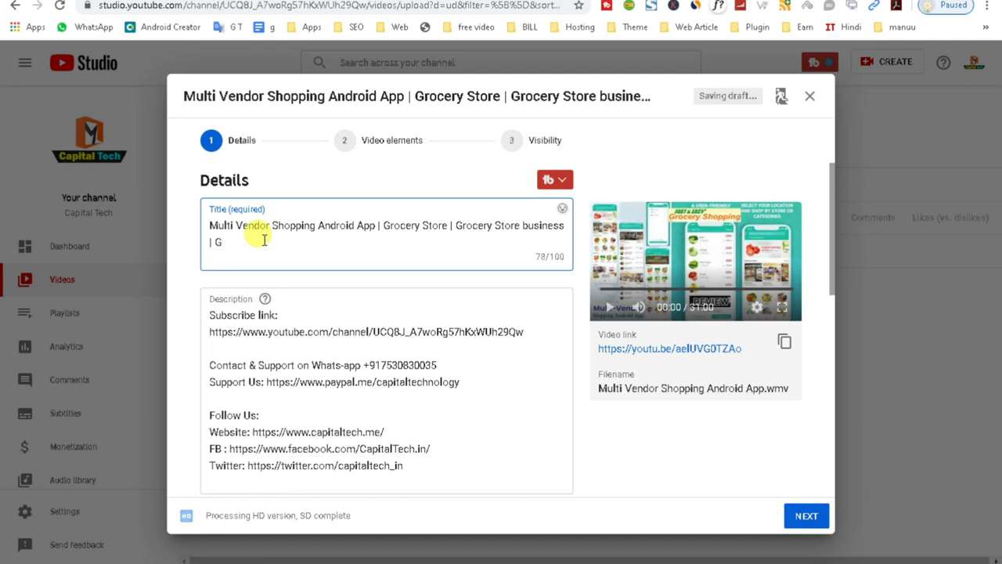
type("rocey Android App")
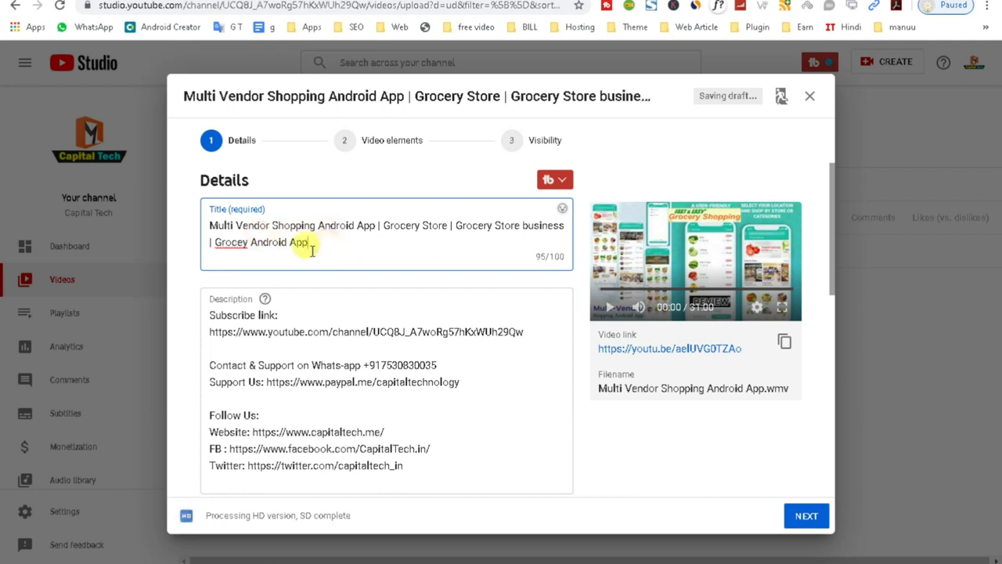
right_click(235, 243)
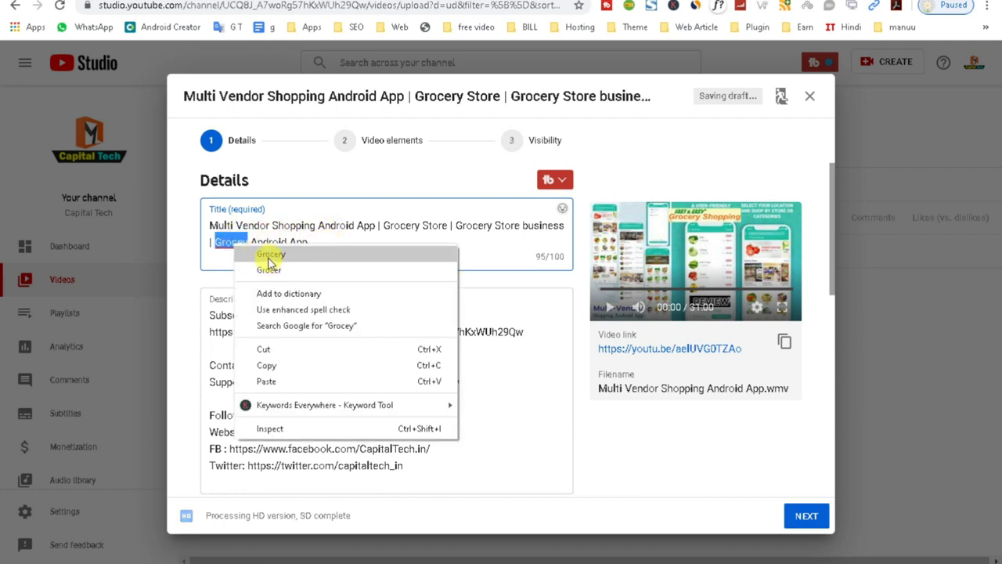
left_click(269, 254)
mouse_move(264, 297)
triple_click(336, 245)
left_click(321, 242)
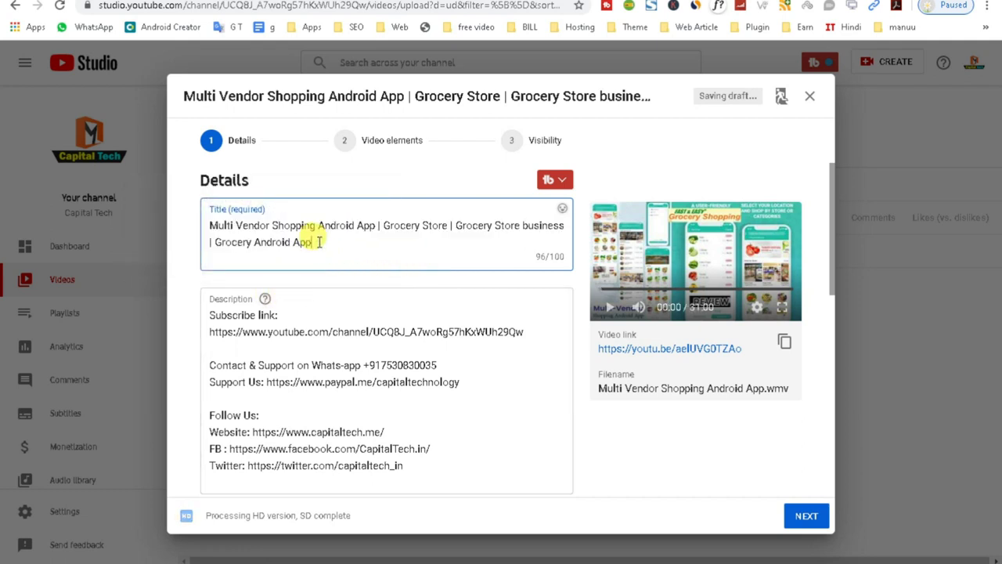
- Copy the full video title into a new first line of the description above the subscribe link, ending it with a "|" separator
left_click(211, 315)
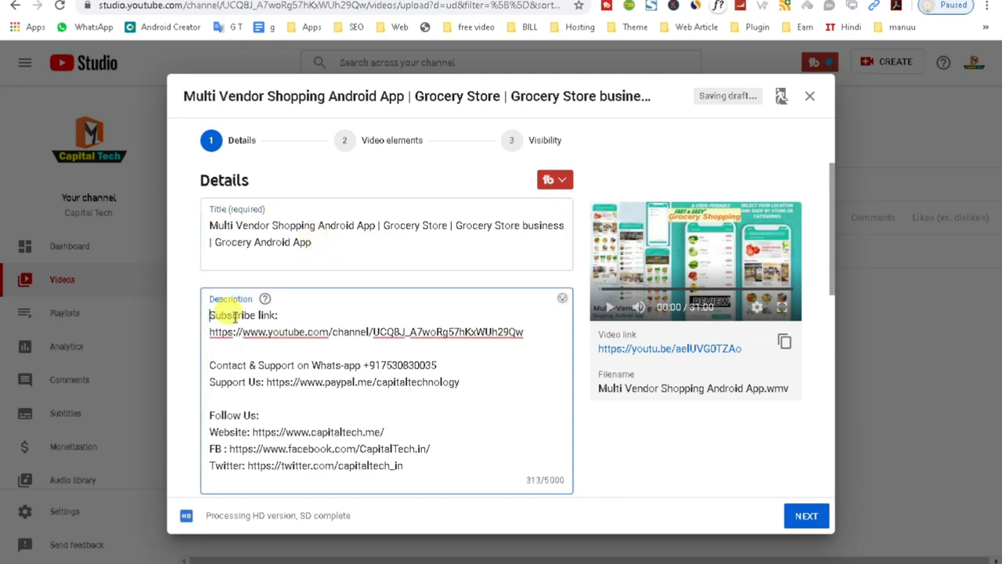
key("Return")
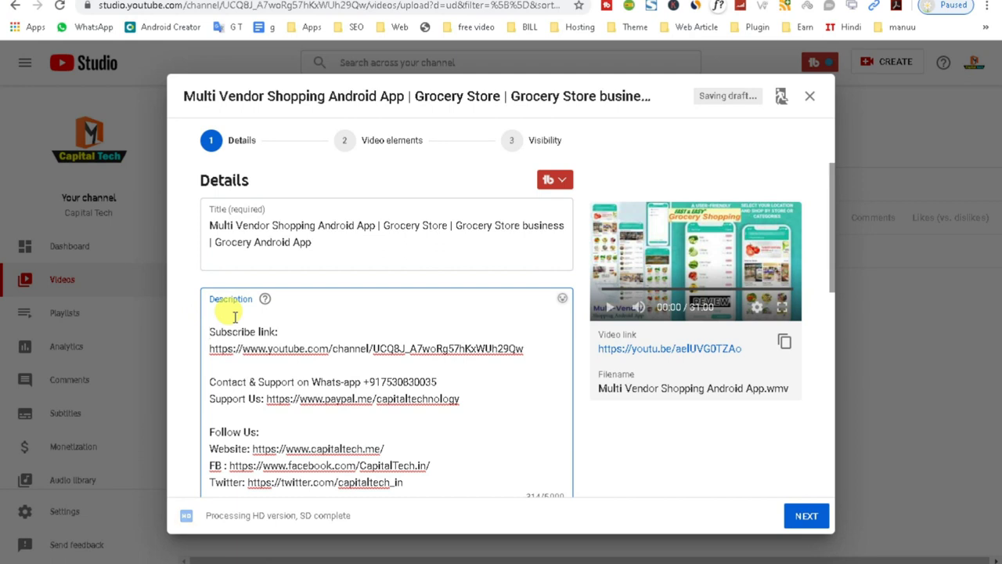
triple_click(284, 235)
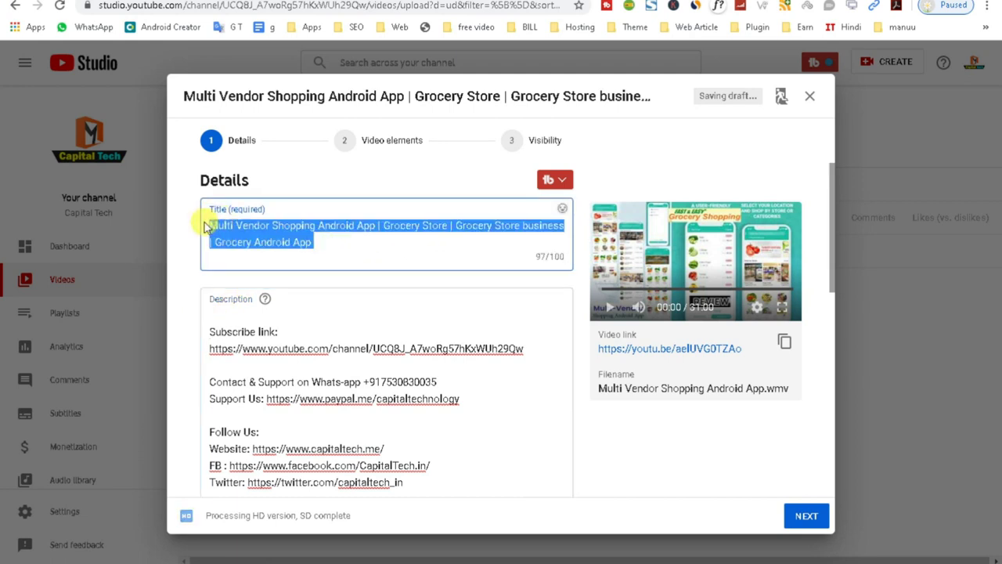
left_click(224, 315)
key("ctrl+v")
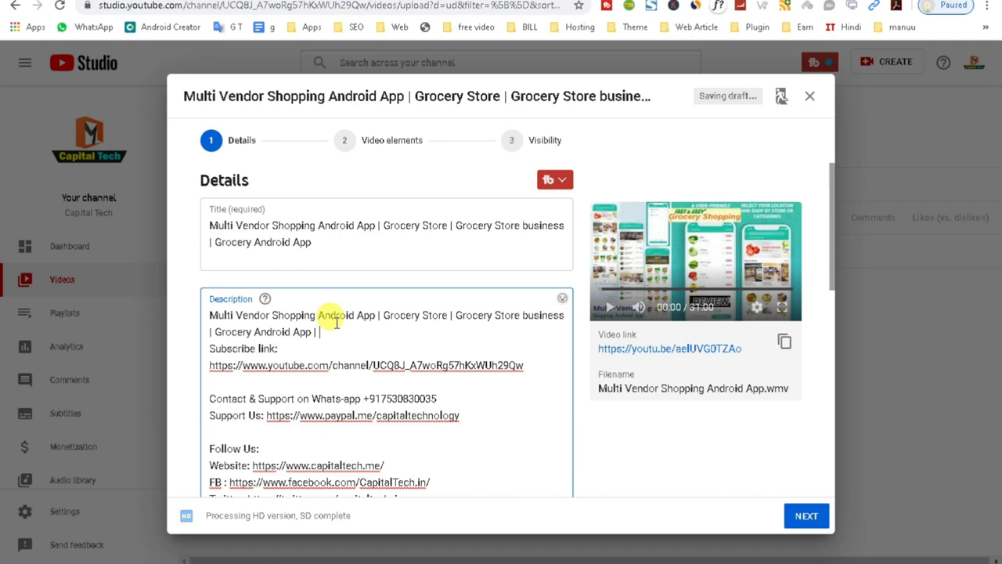
- Extend the keyword line at the start of the description with "Grocery Mart | Kirana Store |" after "Grocery Android App |"
left_click(317, 241)
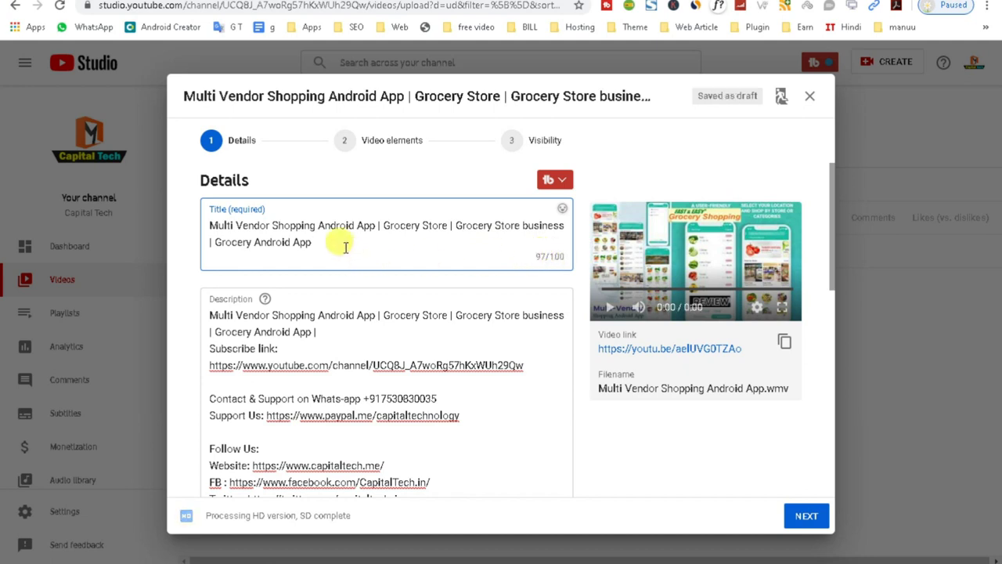
left_click(329, 330)
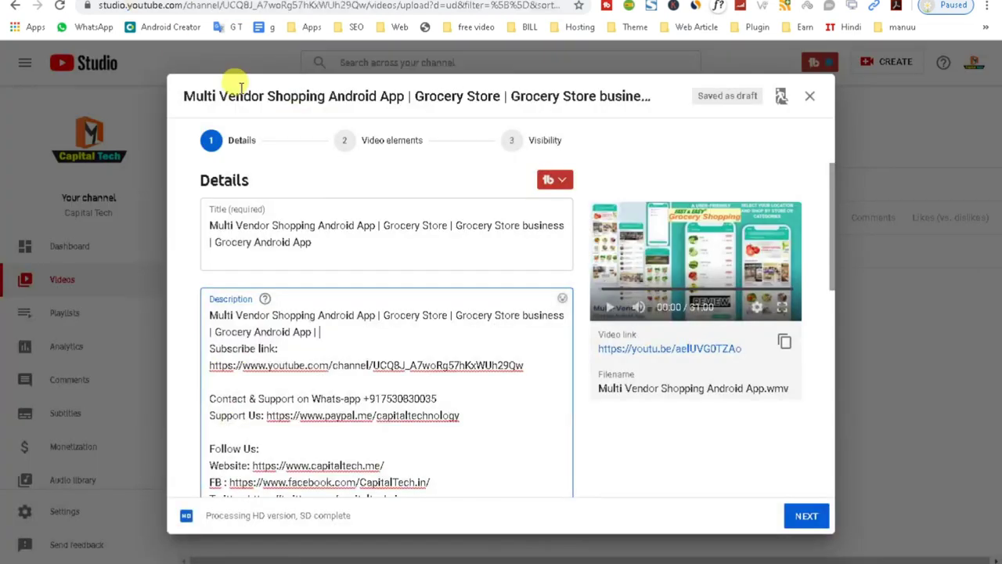
type("Groc")
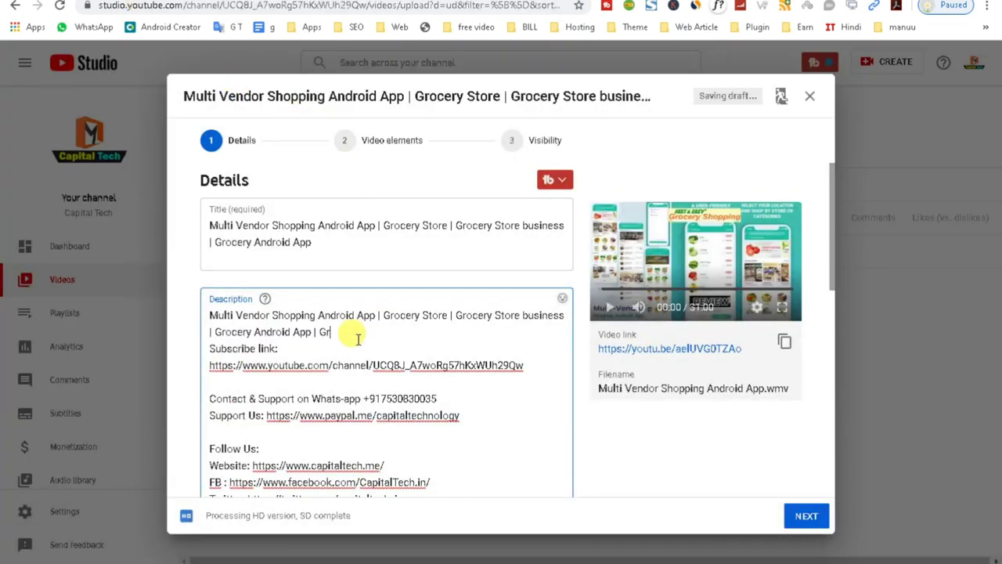
type("ery Mart | Kirana ")
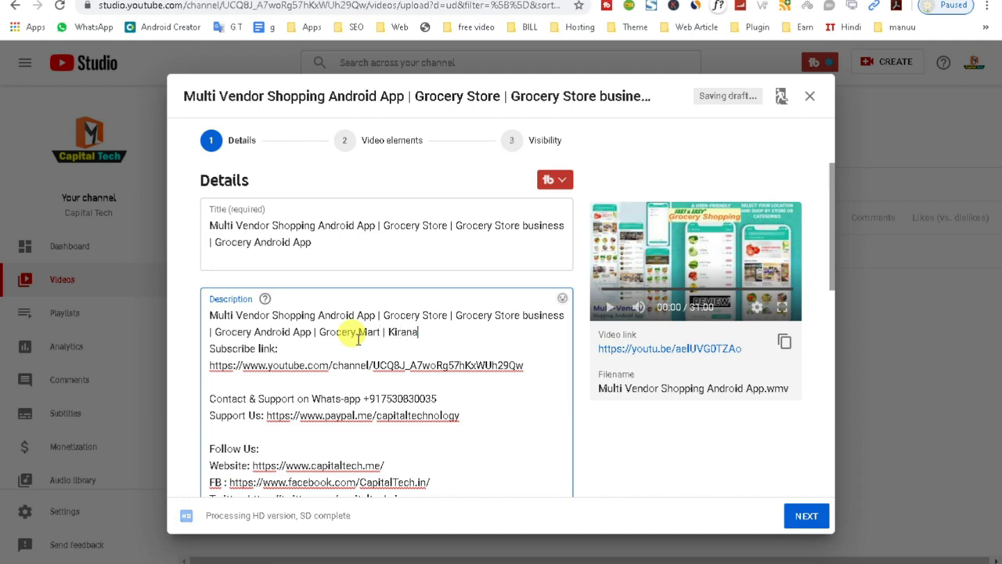
type("Store |")
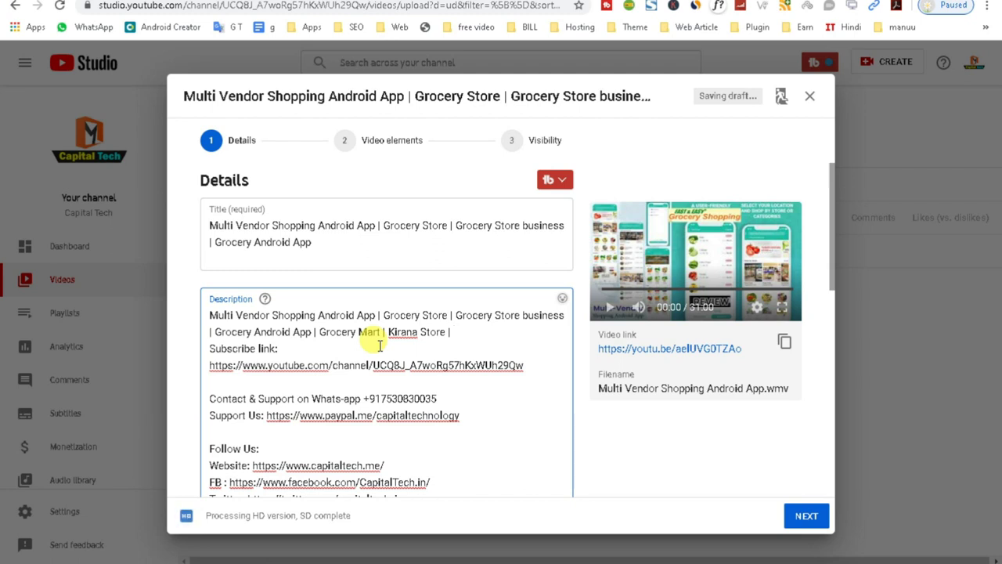
- Add the keywords "Shopper Management | Store Management" to the end of the description's keyword line
type("Shopper Mana")
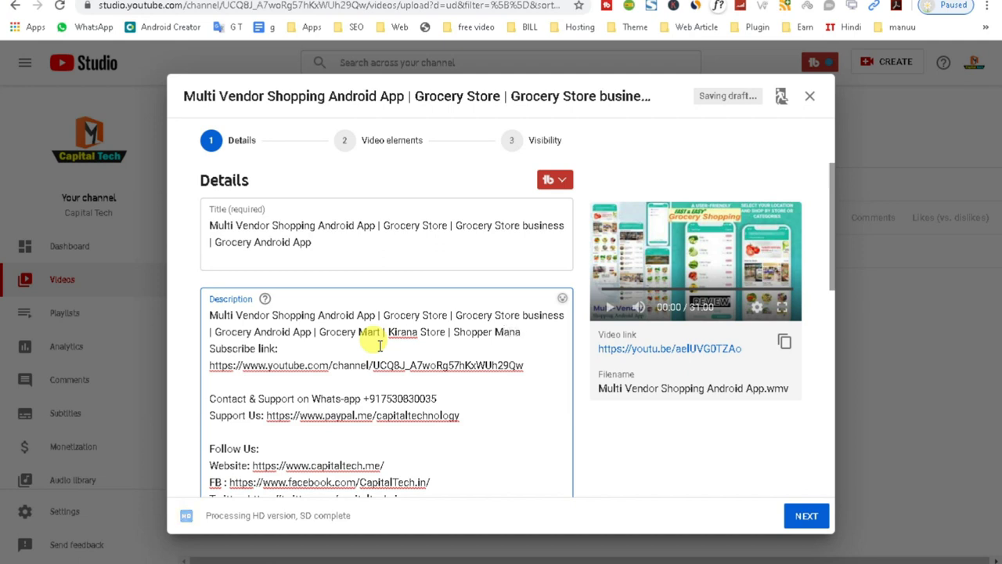
type("gemen")
type("t | Store")
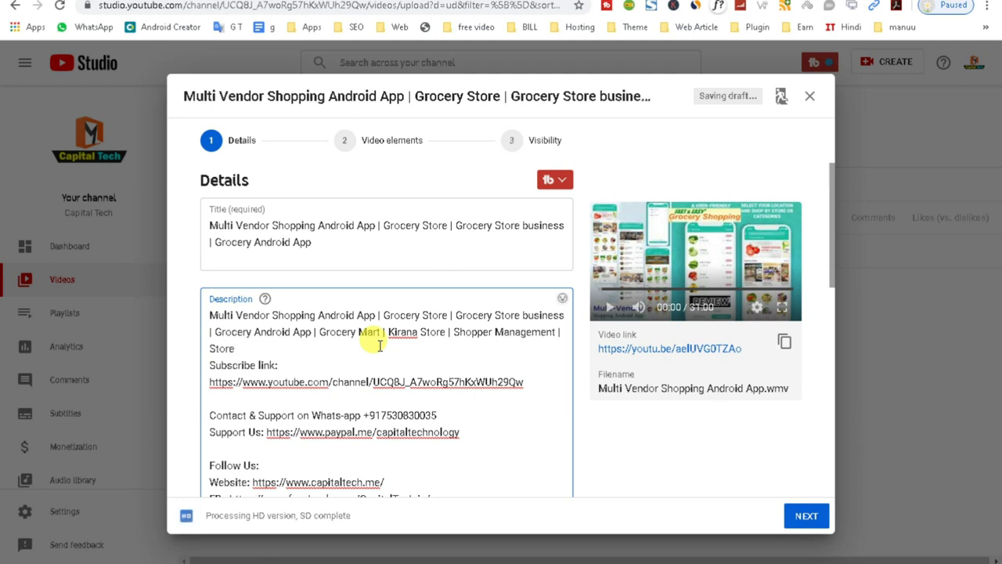
type(" Ma")
type("ge")
type("nagement |")
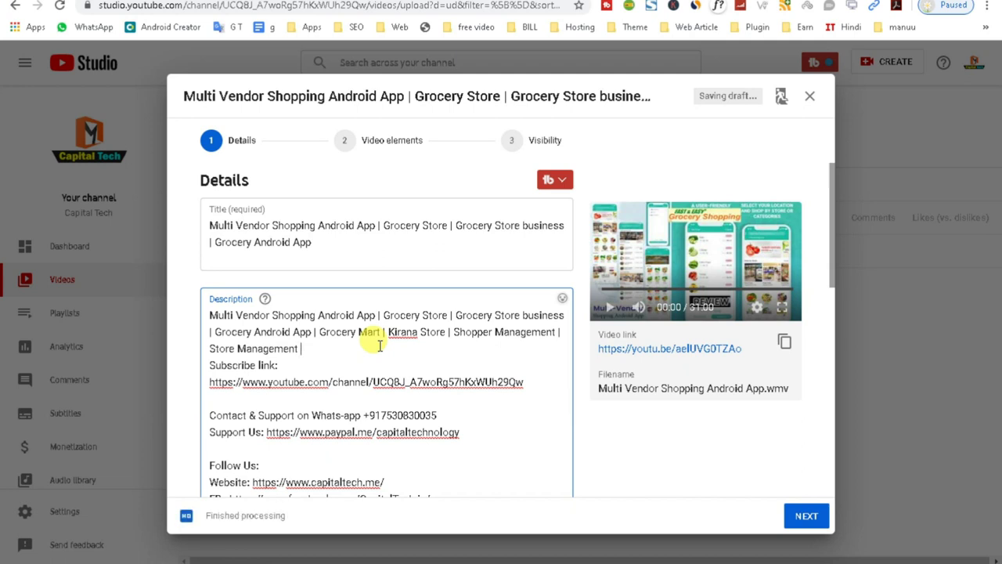
- Begin a new description line between the keywords and the subscribe link, starting with "In"
key("Return")
key("Return")
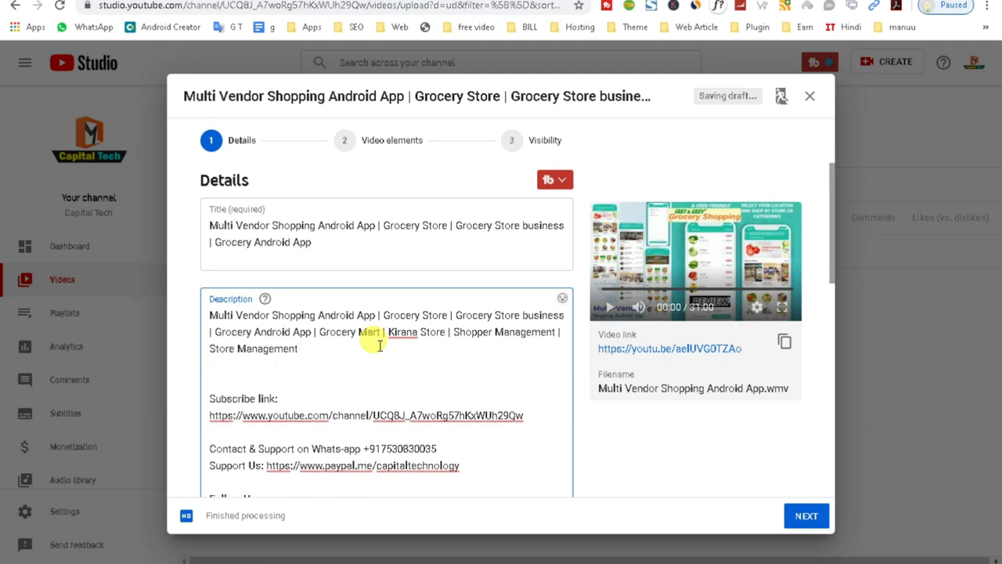
key("BackSpace")
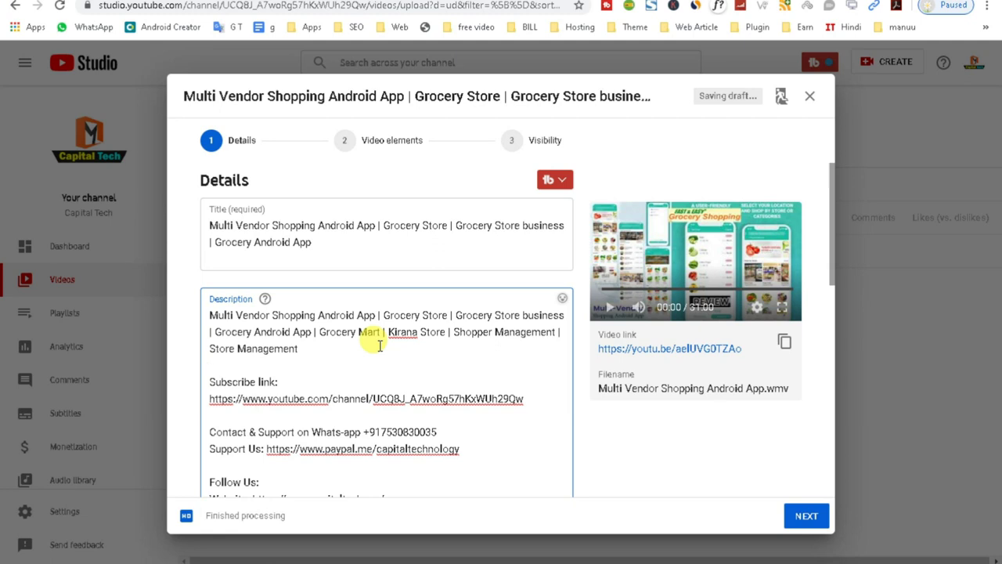
type("In")
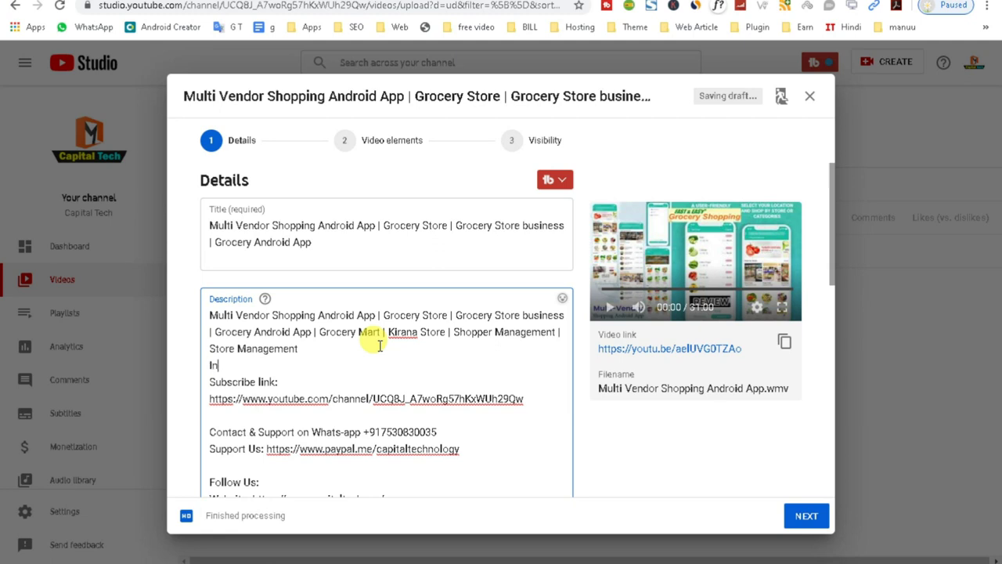